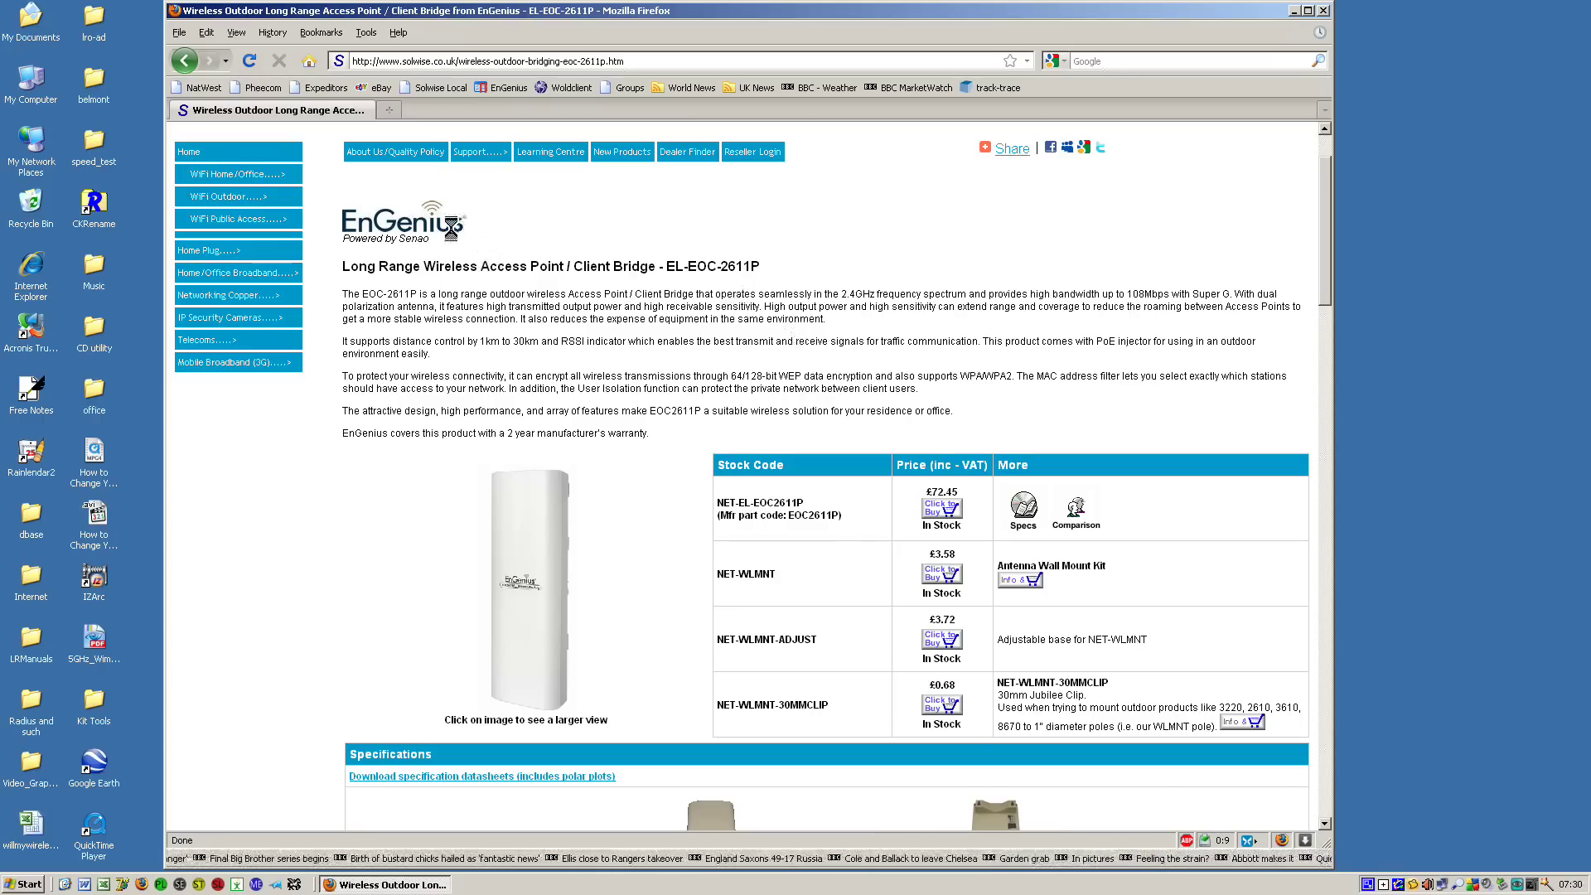
Go to 192.168.1.1 and sign in with the administrator user name and password.
{"action": "left_click", "coordinate": [658, 60]}
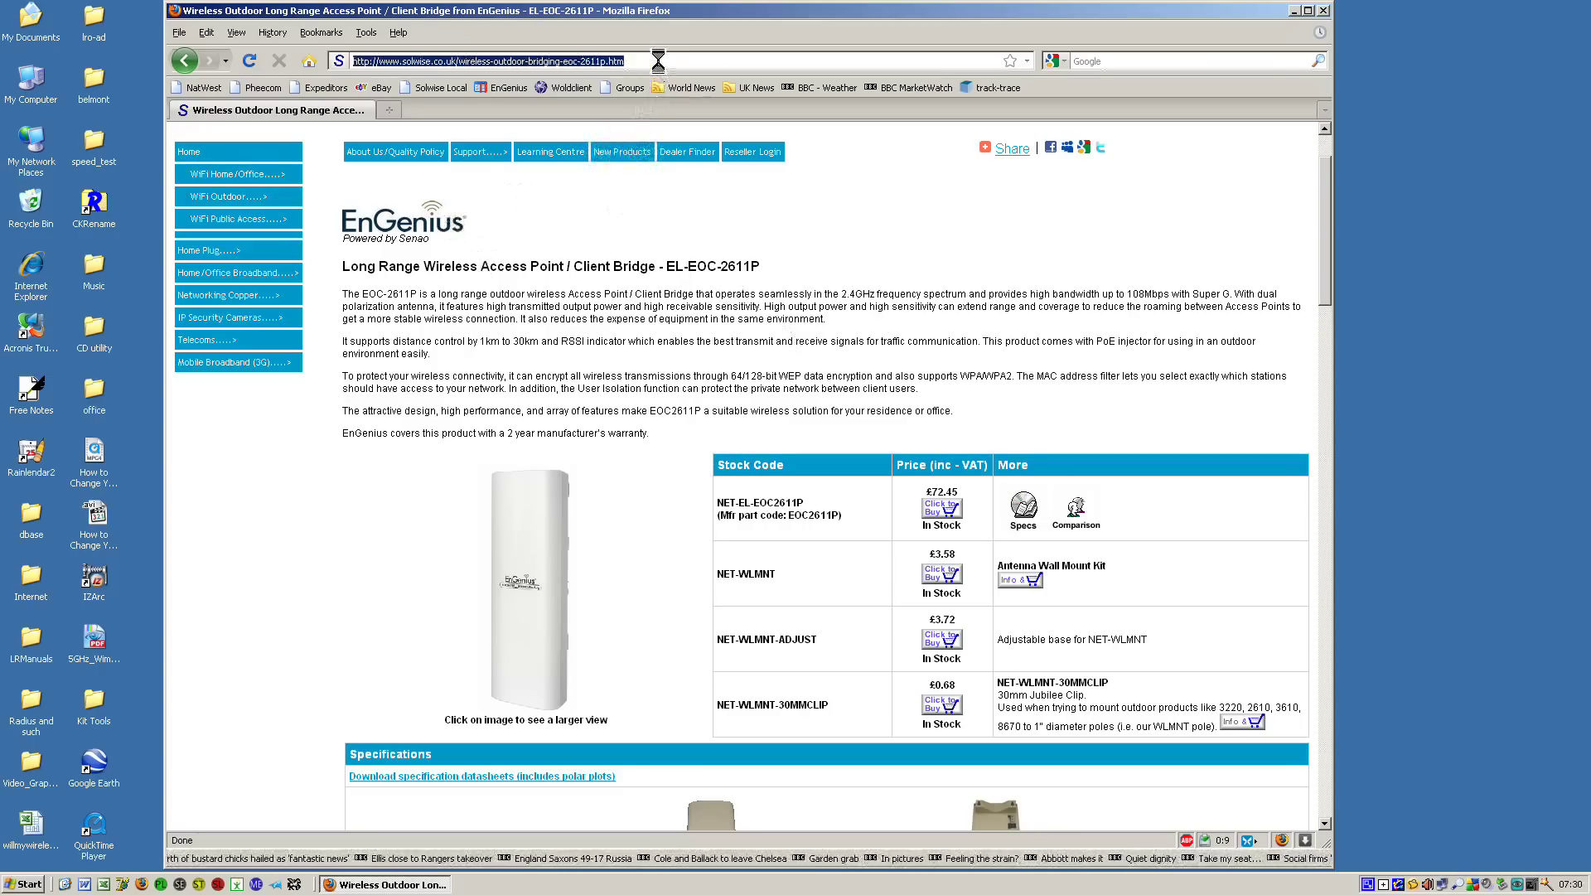
{"action": "type", "text": "192"}
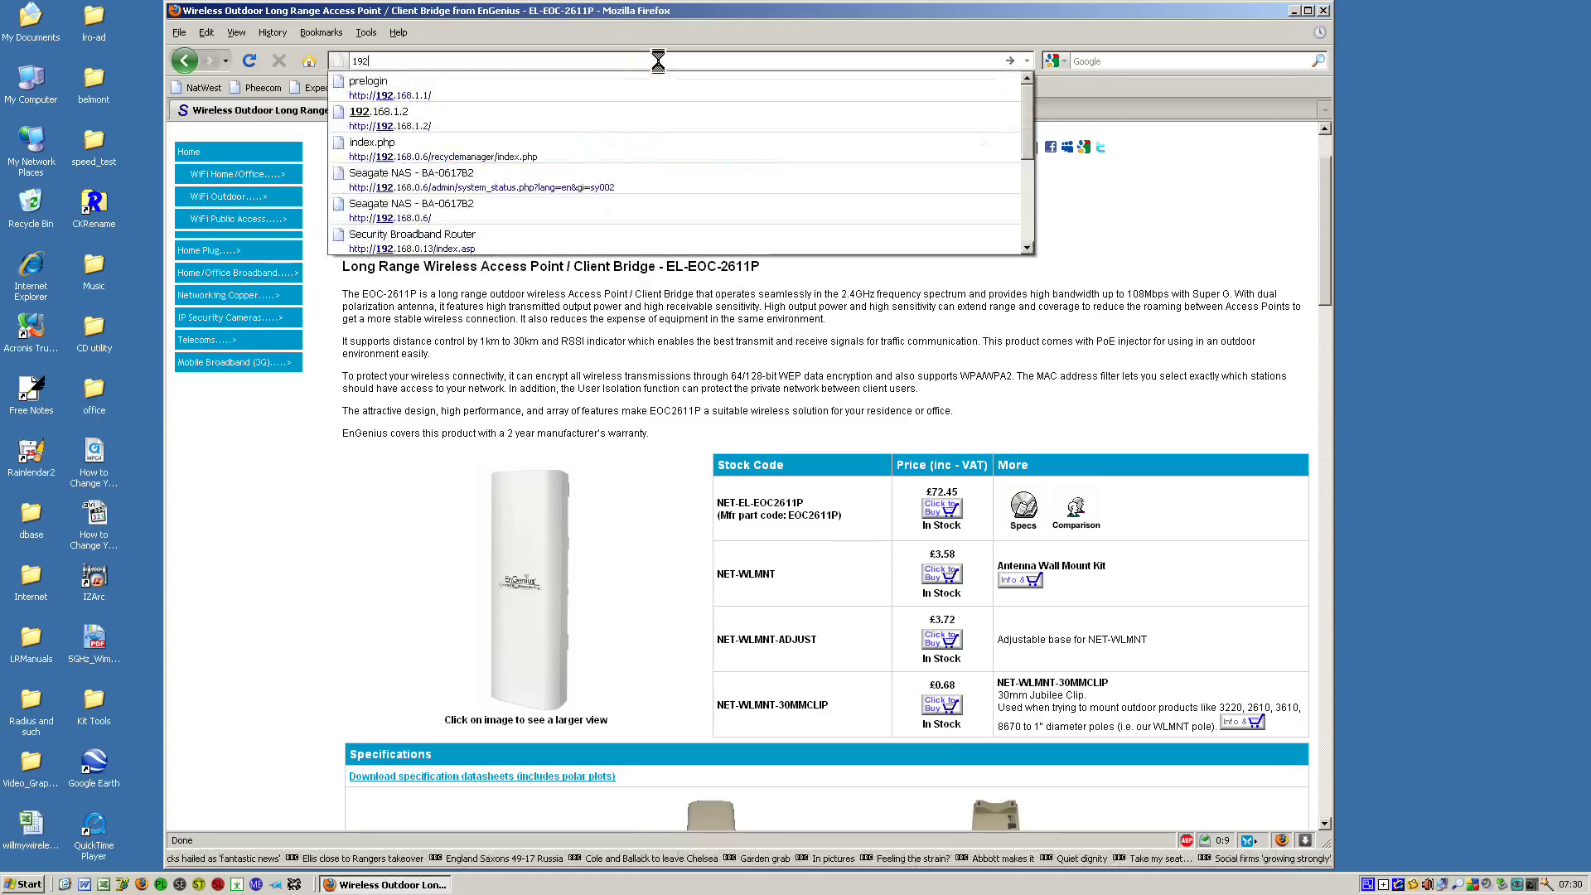
{"action": "type", "text": ".168.1.1"}
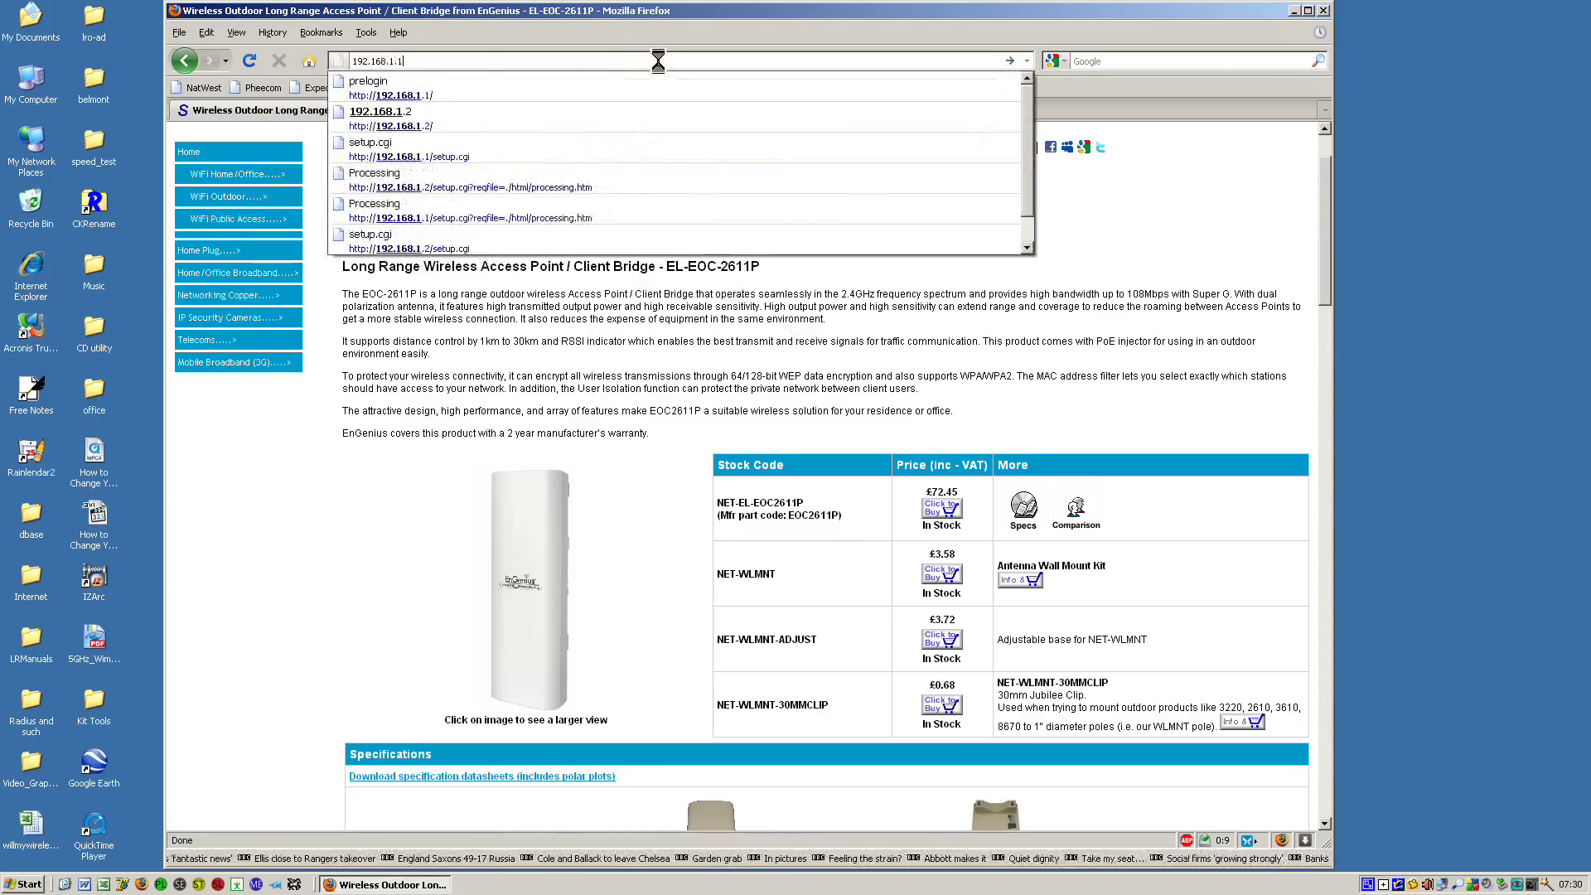
{"action": "key", "text": "Return"}
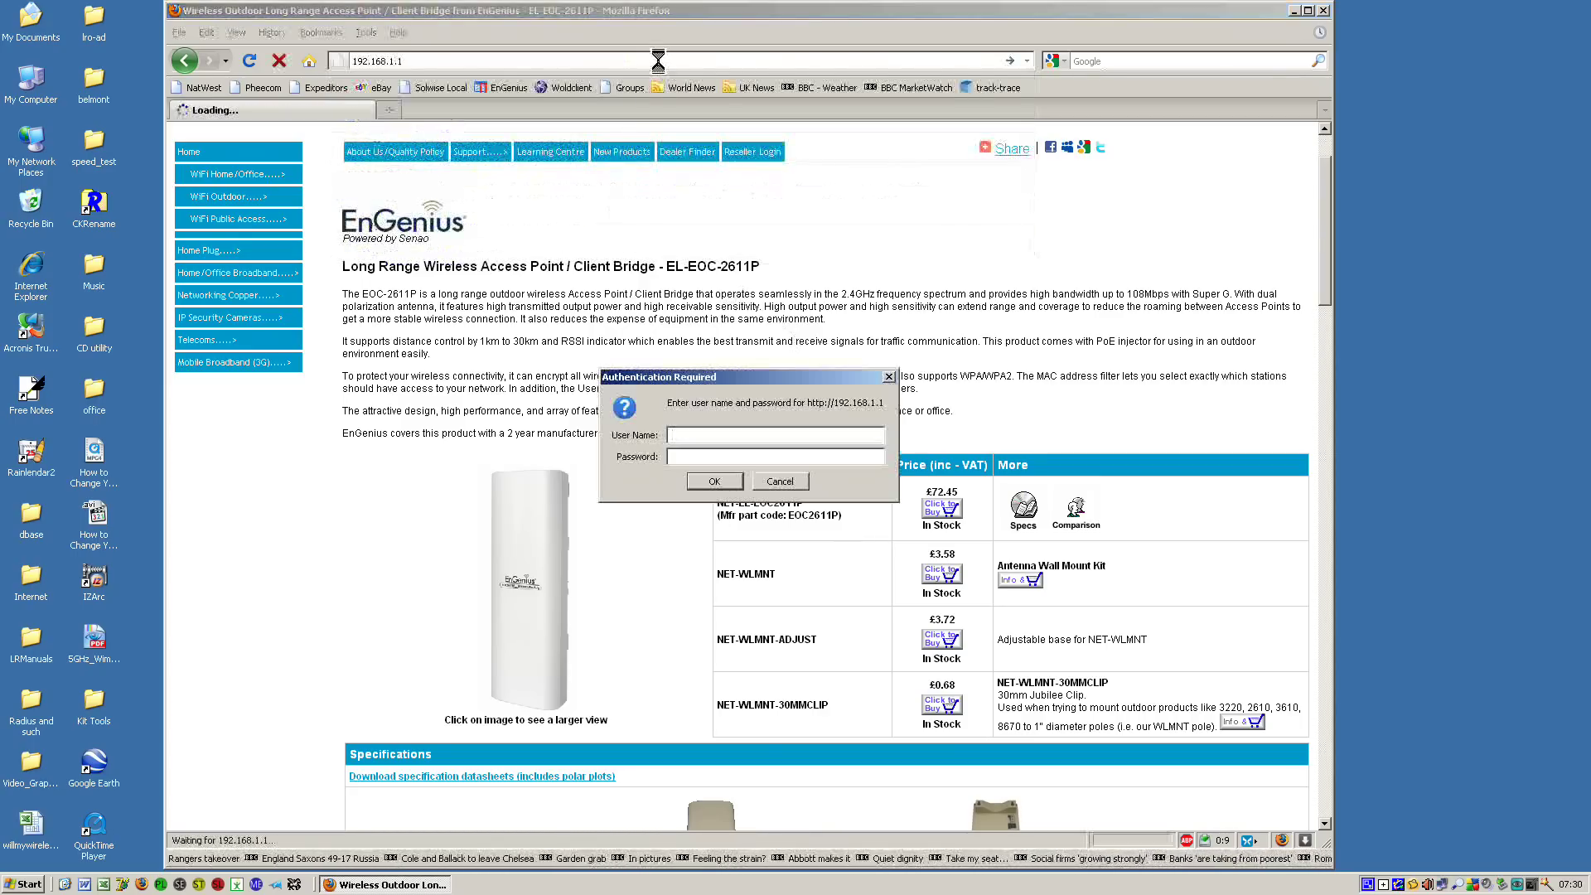
{"action": "type", "text": "admin"}
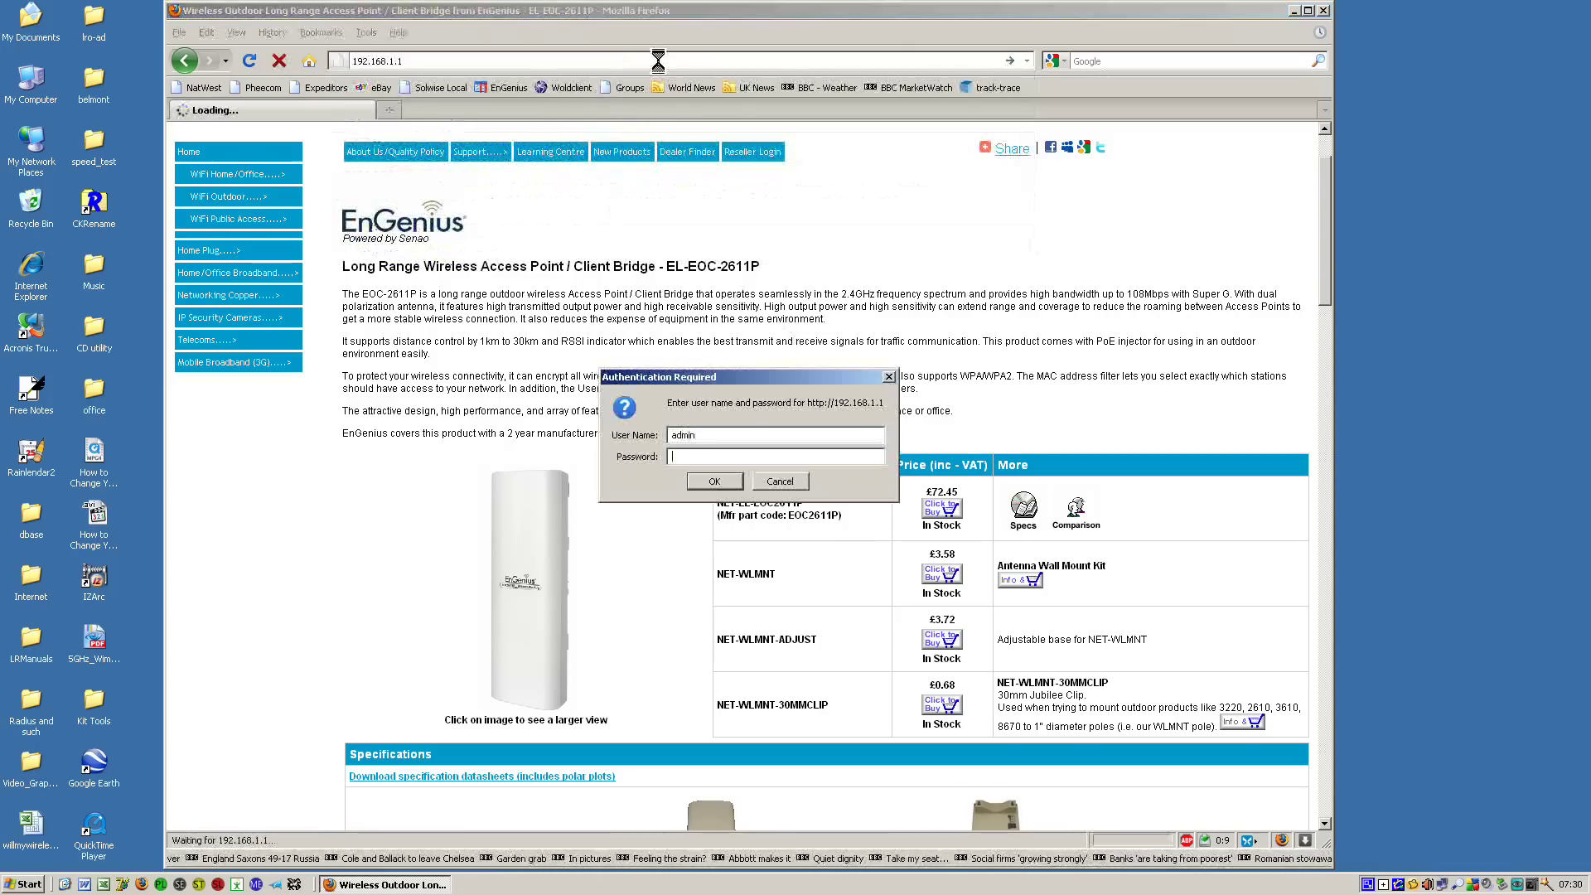
{"action": "key", "text": "Tab"}
{"action": "type", "text": "admin"}
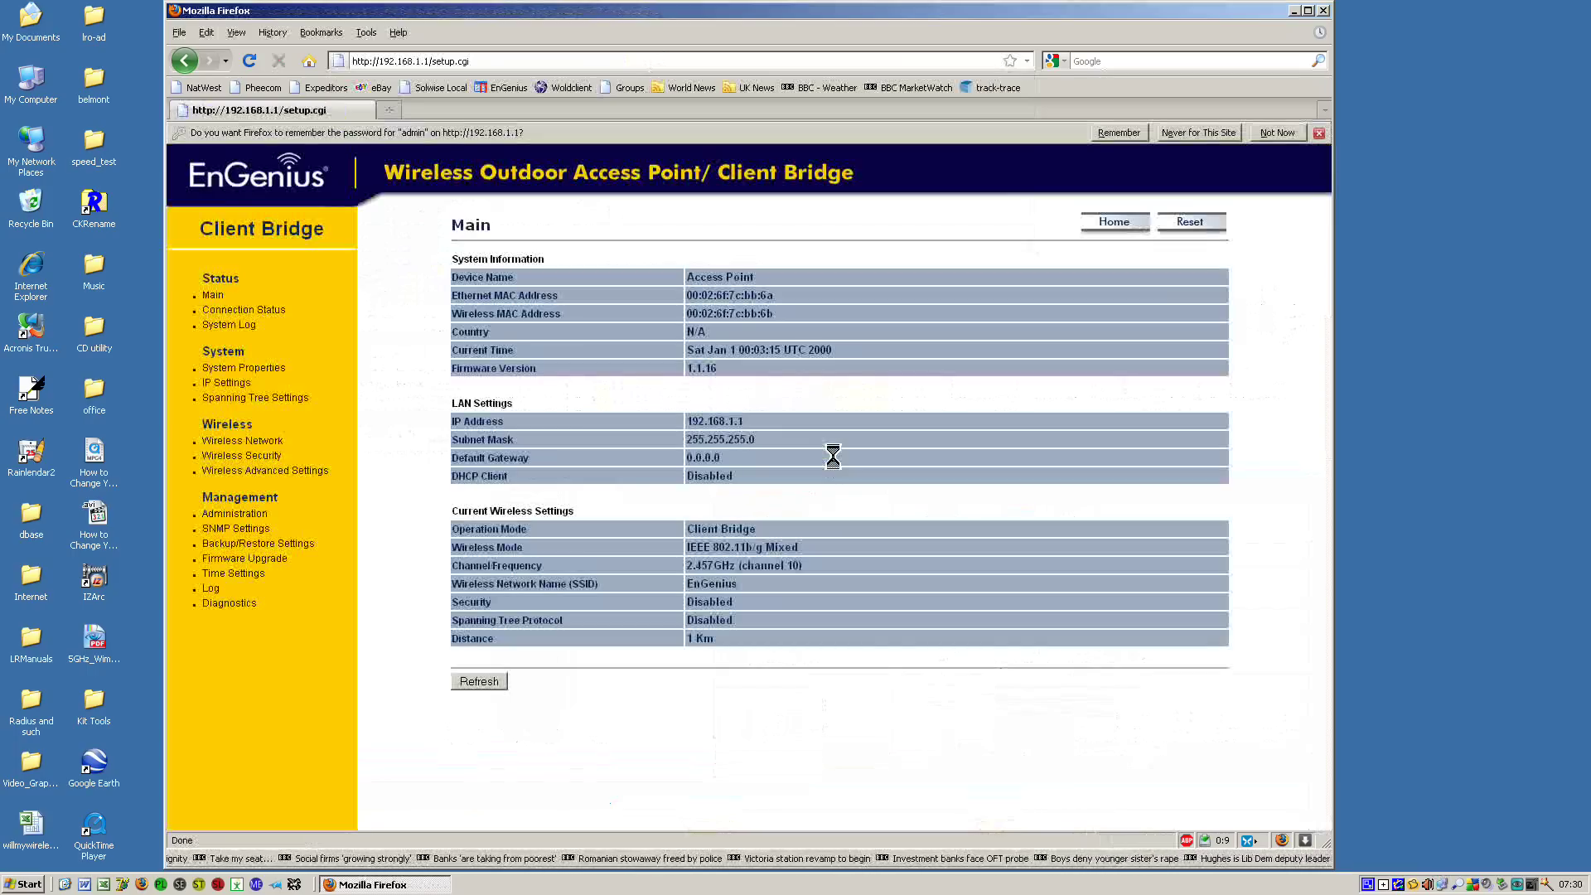
Decline saving the password, then change the unit's IP address to 192.168.1.2 and apply it.
{"action": "left_click", "coordinate": [1276, 134]}
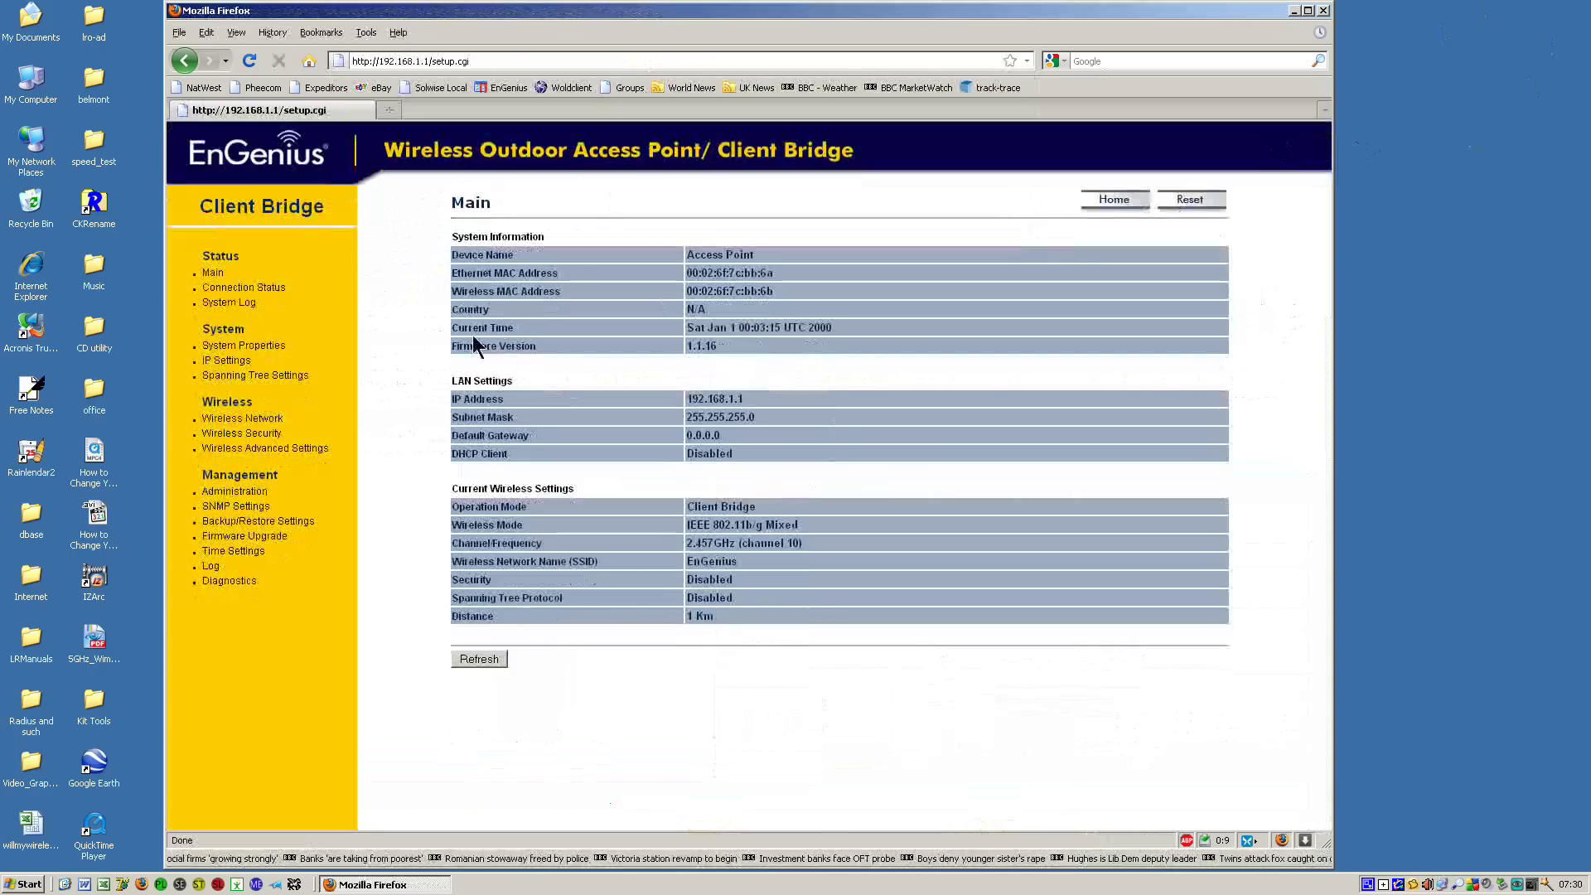
{"action": "left_click", "coordinate": [220, 361]}
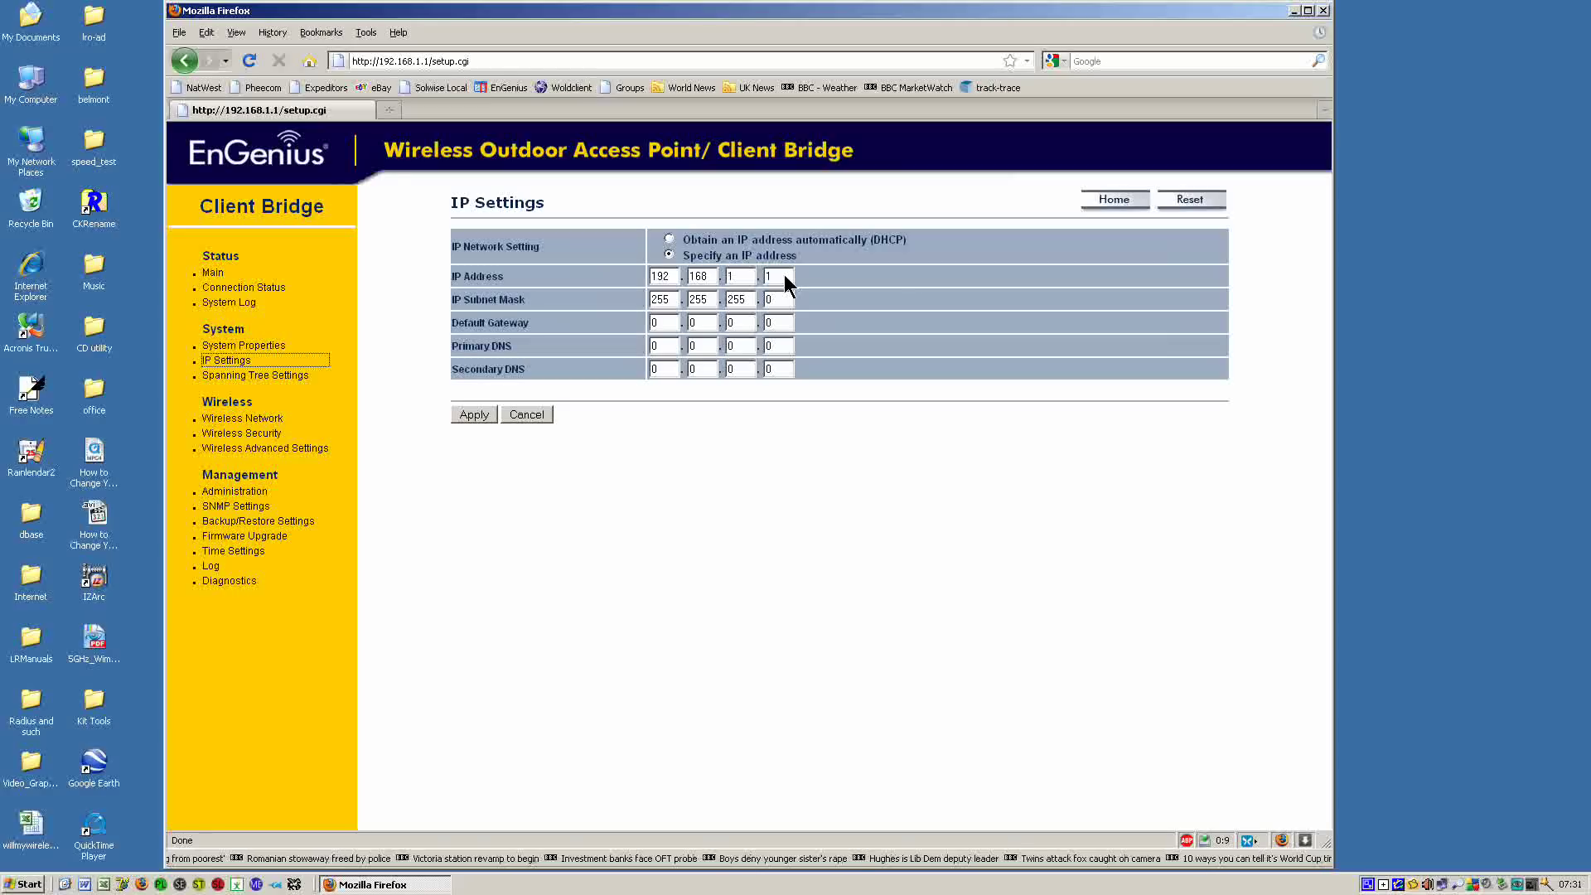
{"action": "left_click", "coordinate": [782, 276]}
{"action": "key", "text": "BackSpace"}
{"action": "type", "text": "2"}
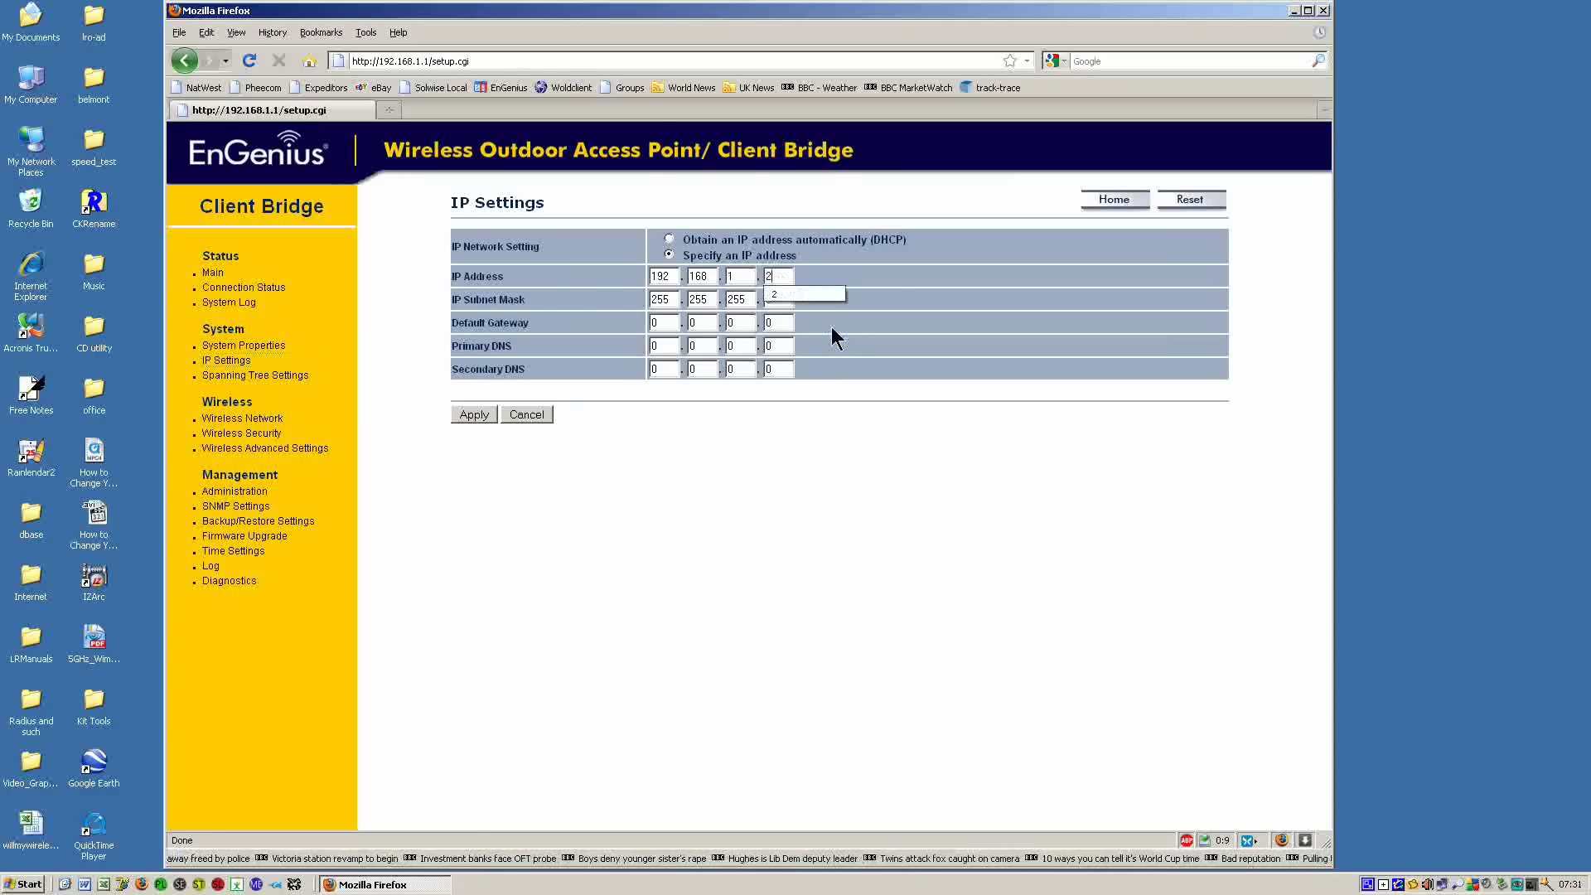
{"action": "left_click", "coordinate": [474, 414]}
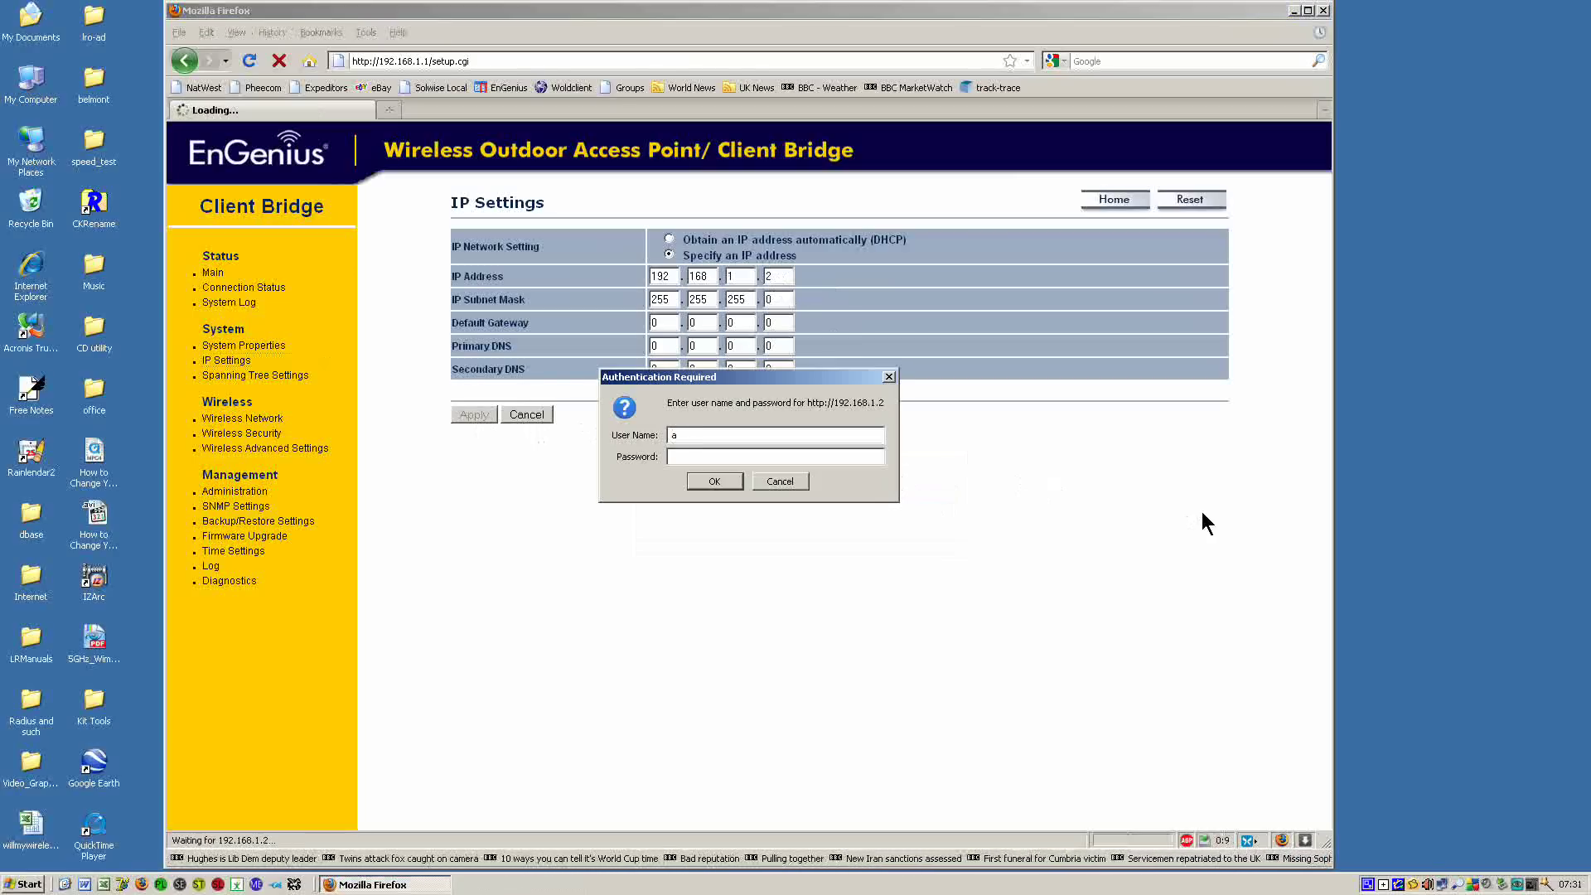
Log back in at 192.168.1.2 by entering the unit's password and confirming.
{"action": "type", "text": "dm"}
{"action": "type", "text": "admin"}
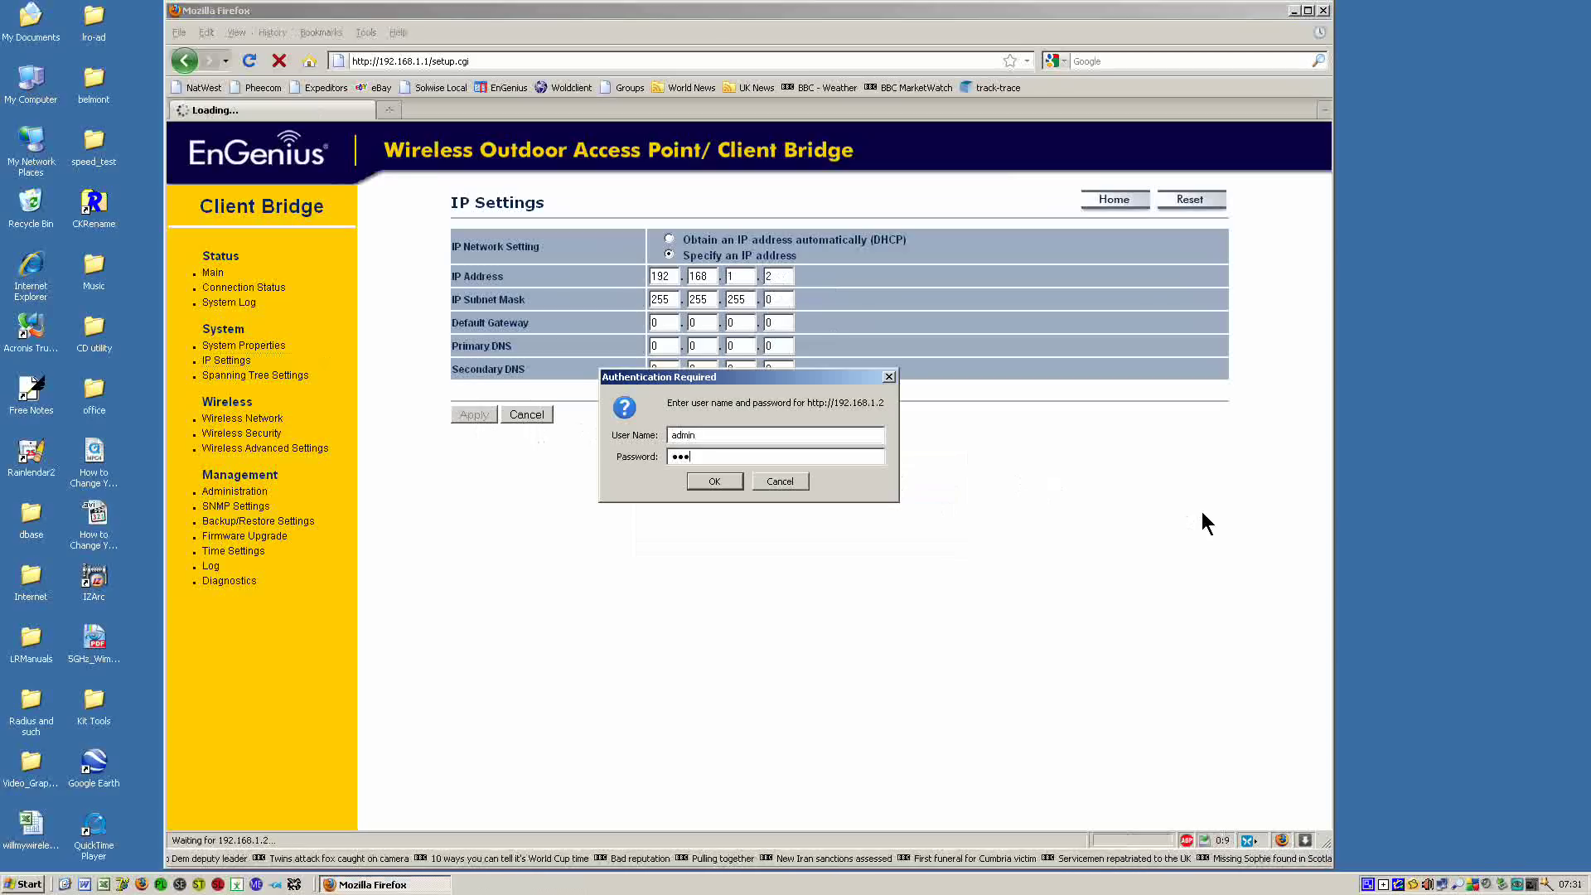
{"action": "left_click", "coordinate": [726, 481]}
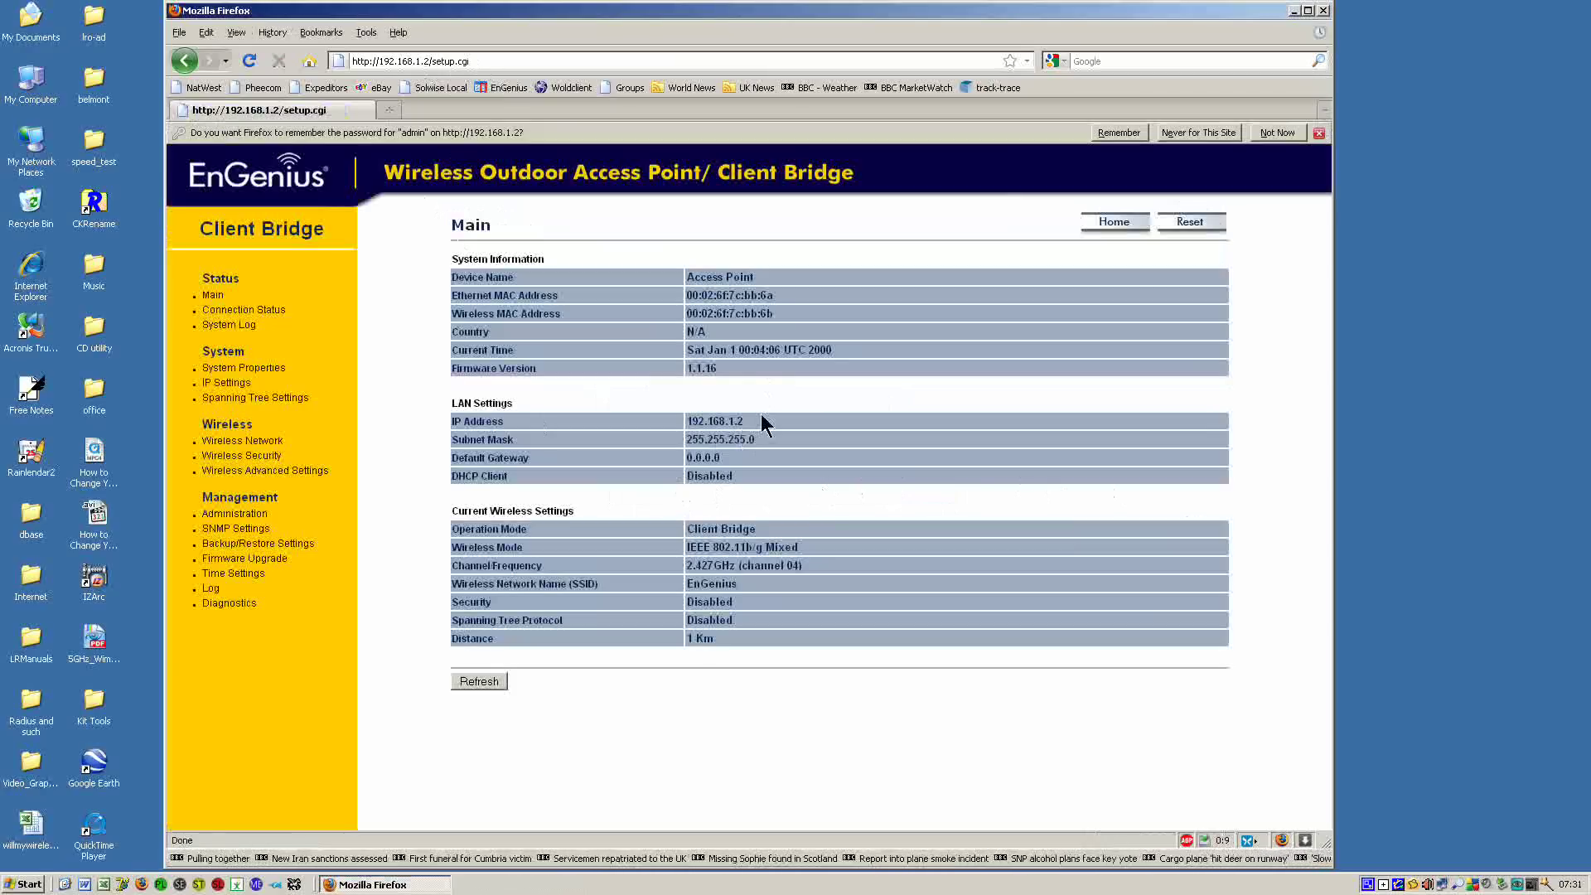
In System Properties, replace the device name 'Access Point' with 'Client'.
{"action": "left_click", "coordinate": [246, 370]}
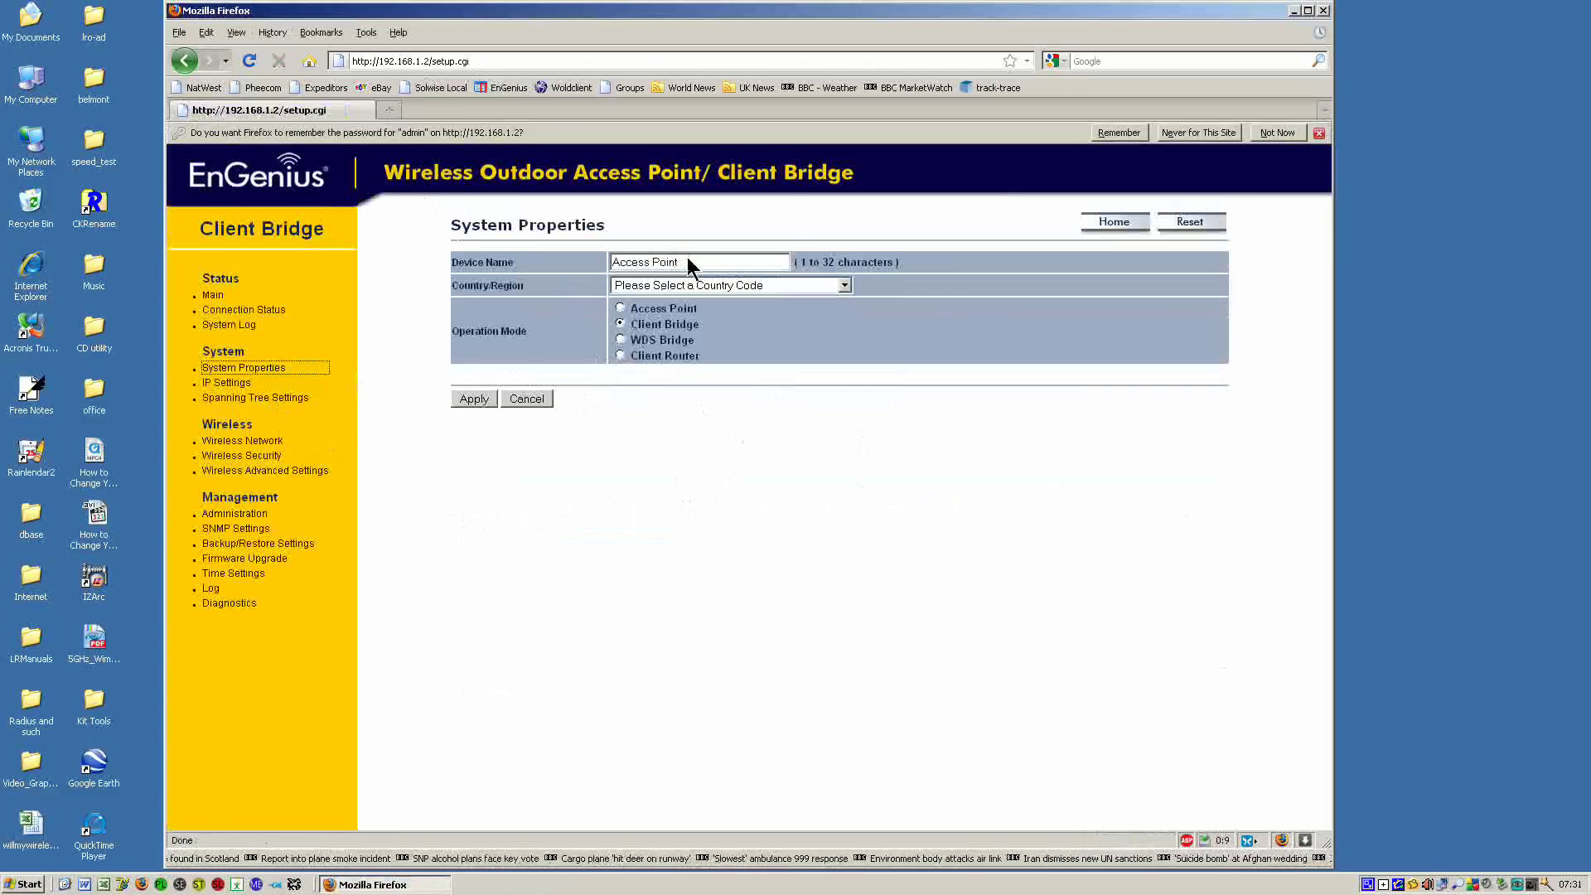
{"action": "left_click_drag", "start_coordinate": [688, 261], "coordinate": [563, 270]}
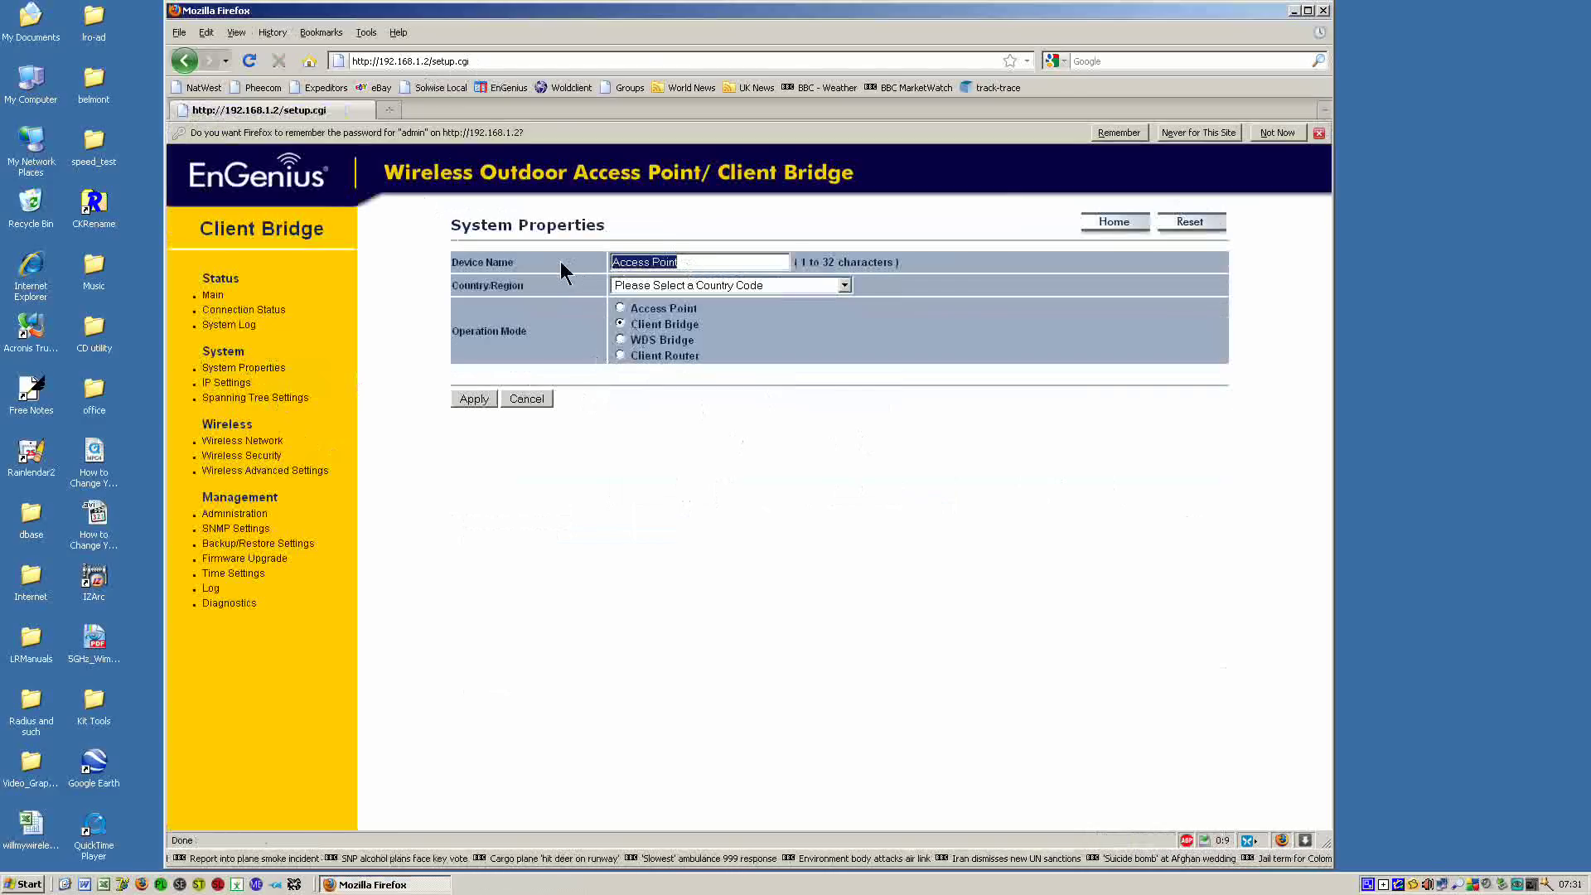
{"action": "type", "text": "Client"}
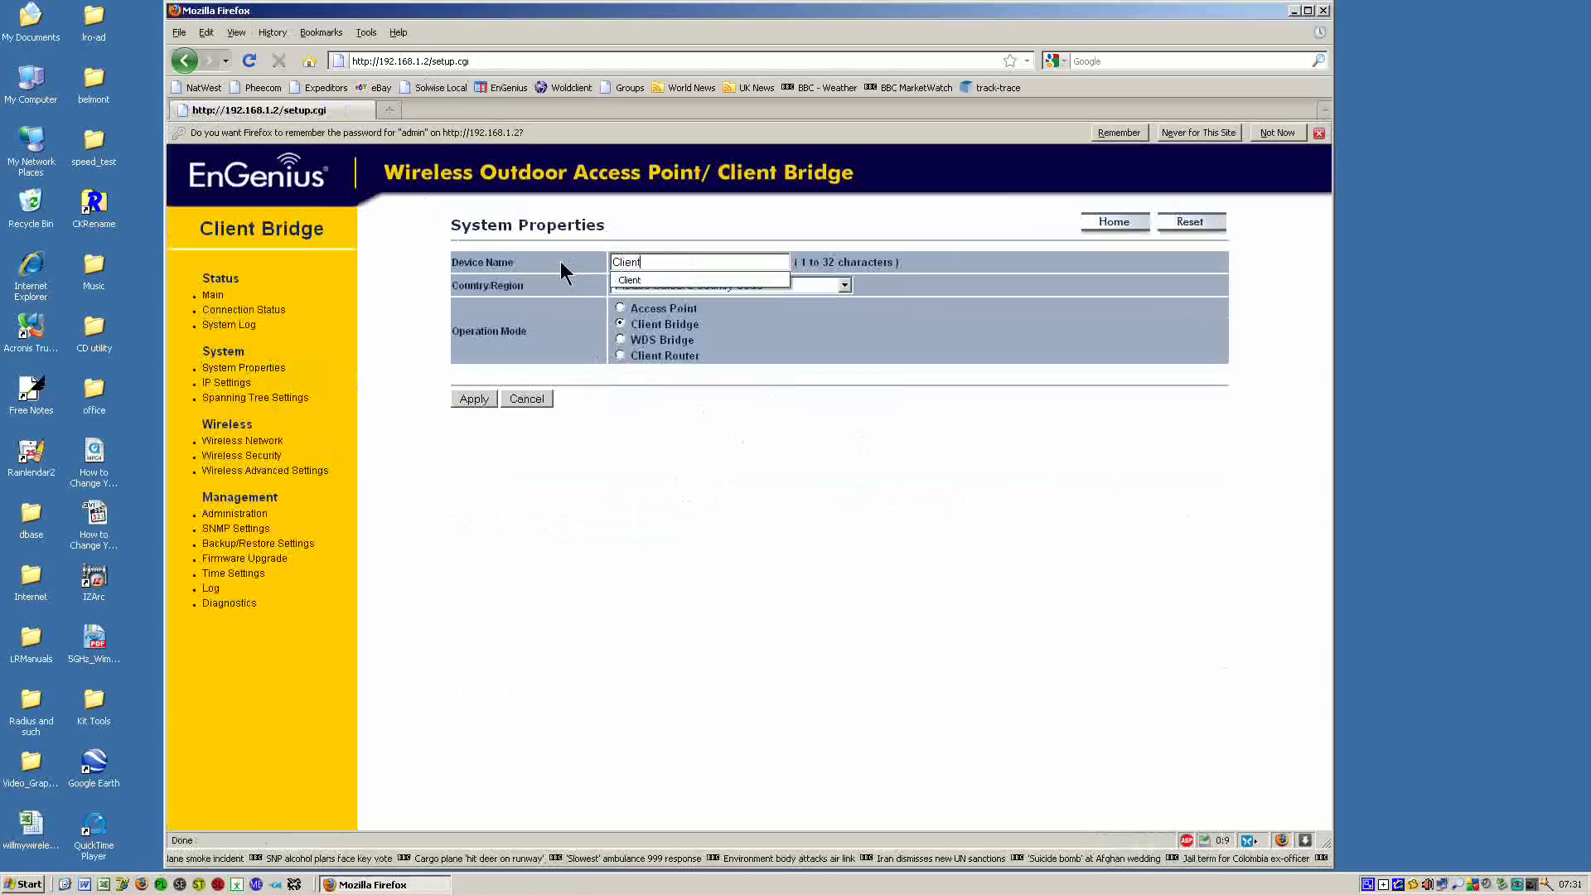
{"action": "left_click", "coordinate": [921, 342]}
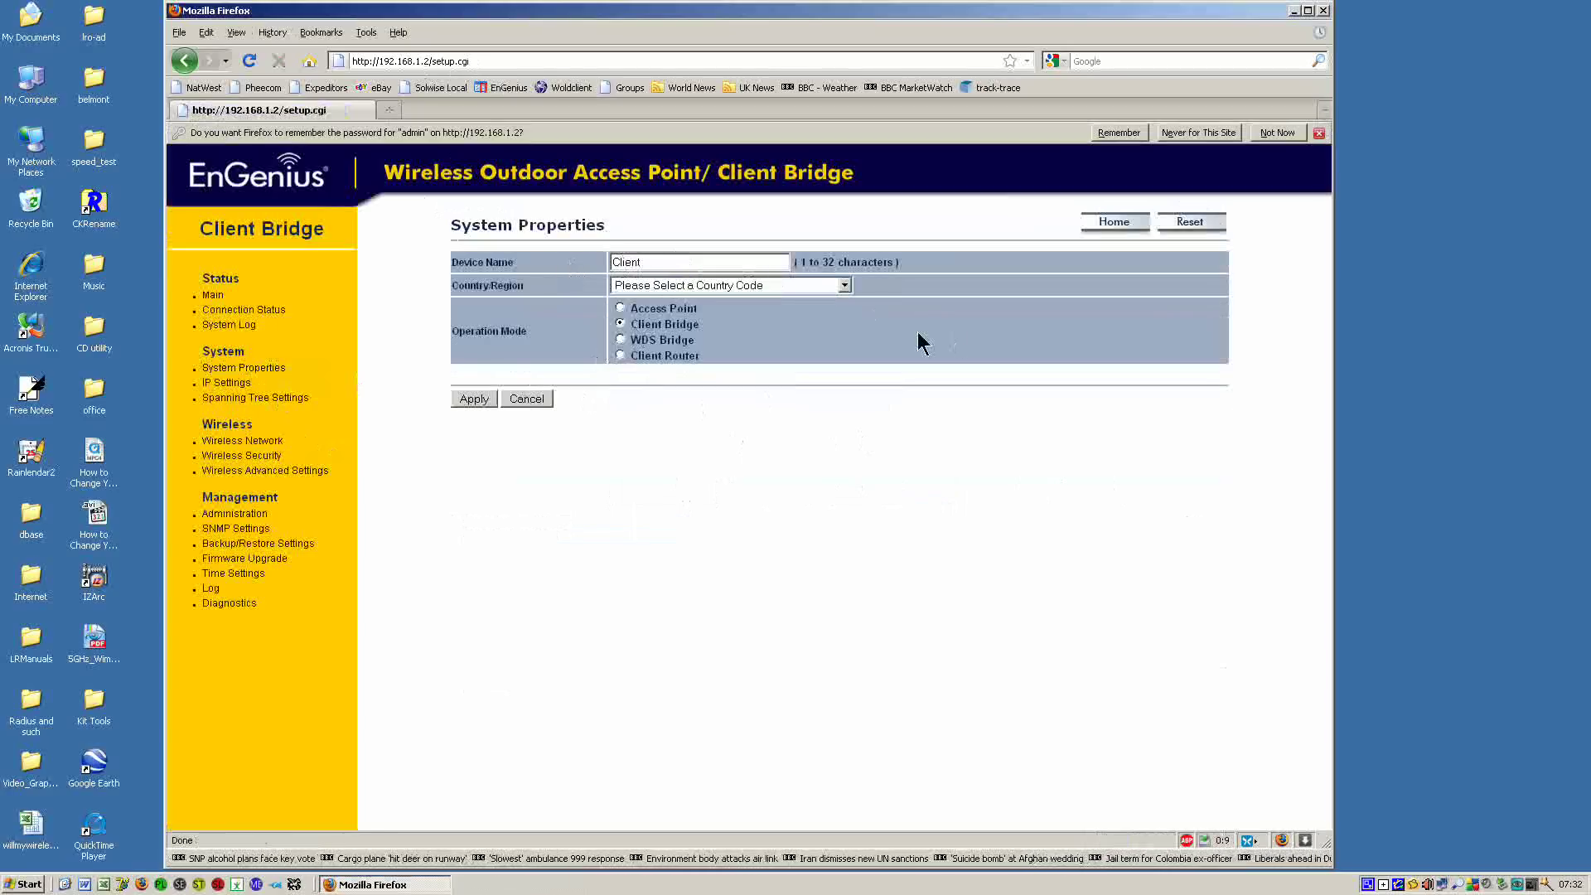
Set the Country/Region to United Kingdom.
{"action": "left_click", "coordinate": [845, 285]}
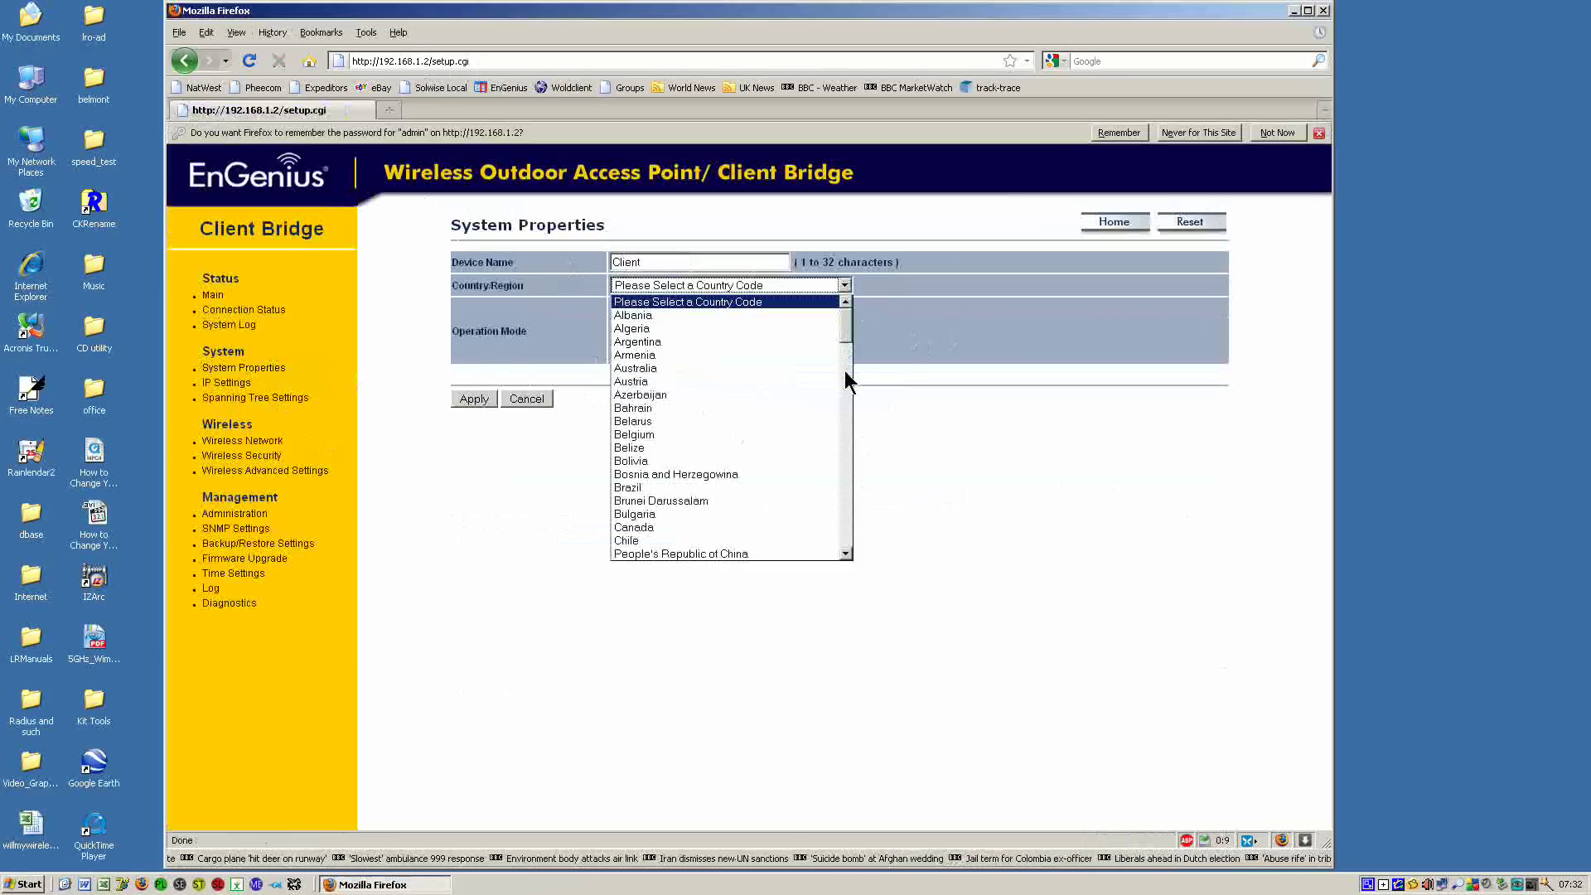
{"action": "scroll", "coordinate": [845, 377], "scroll_direction": "down", "scroll_amount": 20}
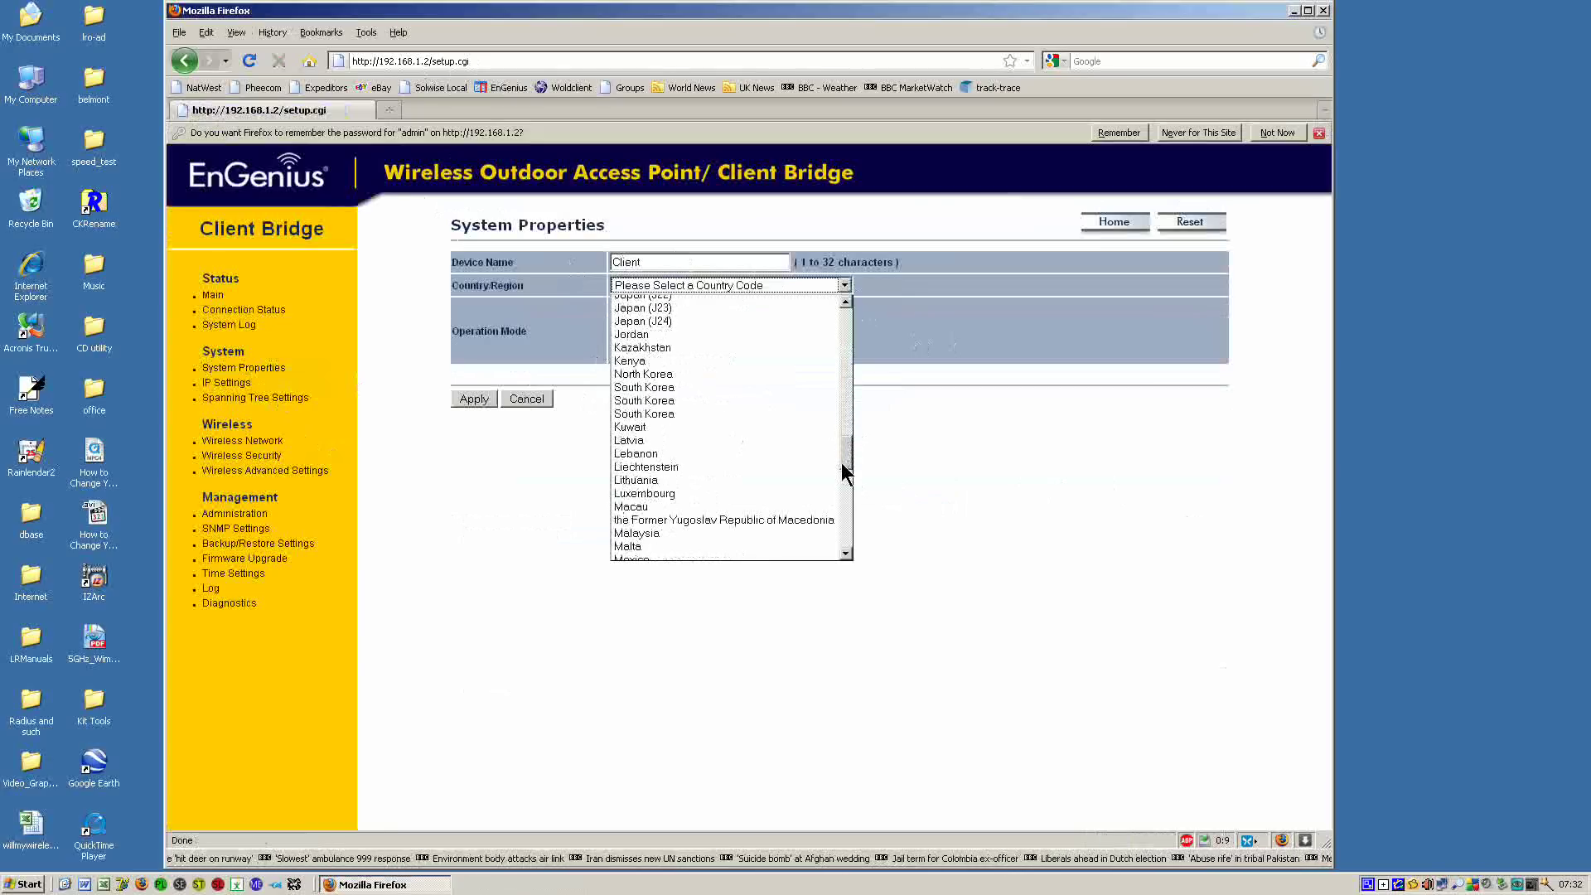
{"action": "left_click_drag", "start_coordinate": [842, 470], "coordinate": [840, 536]}
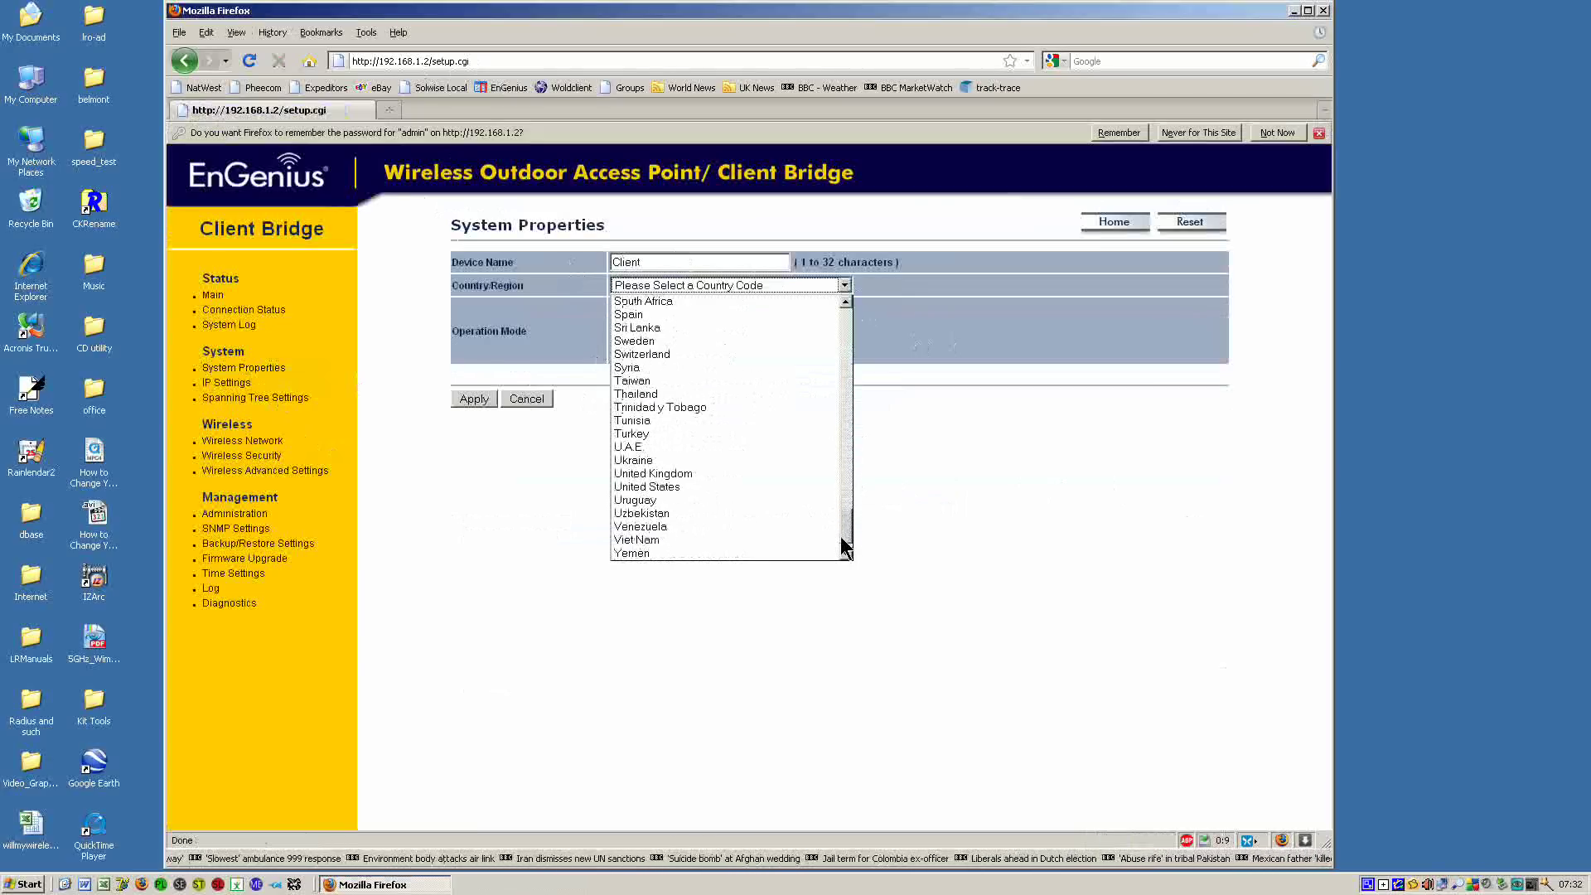
{"action": "left_click", "coordinate": [703, 472]}
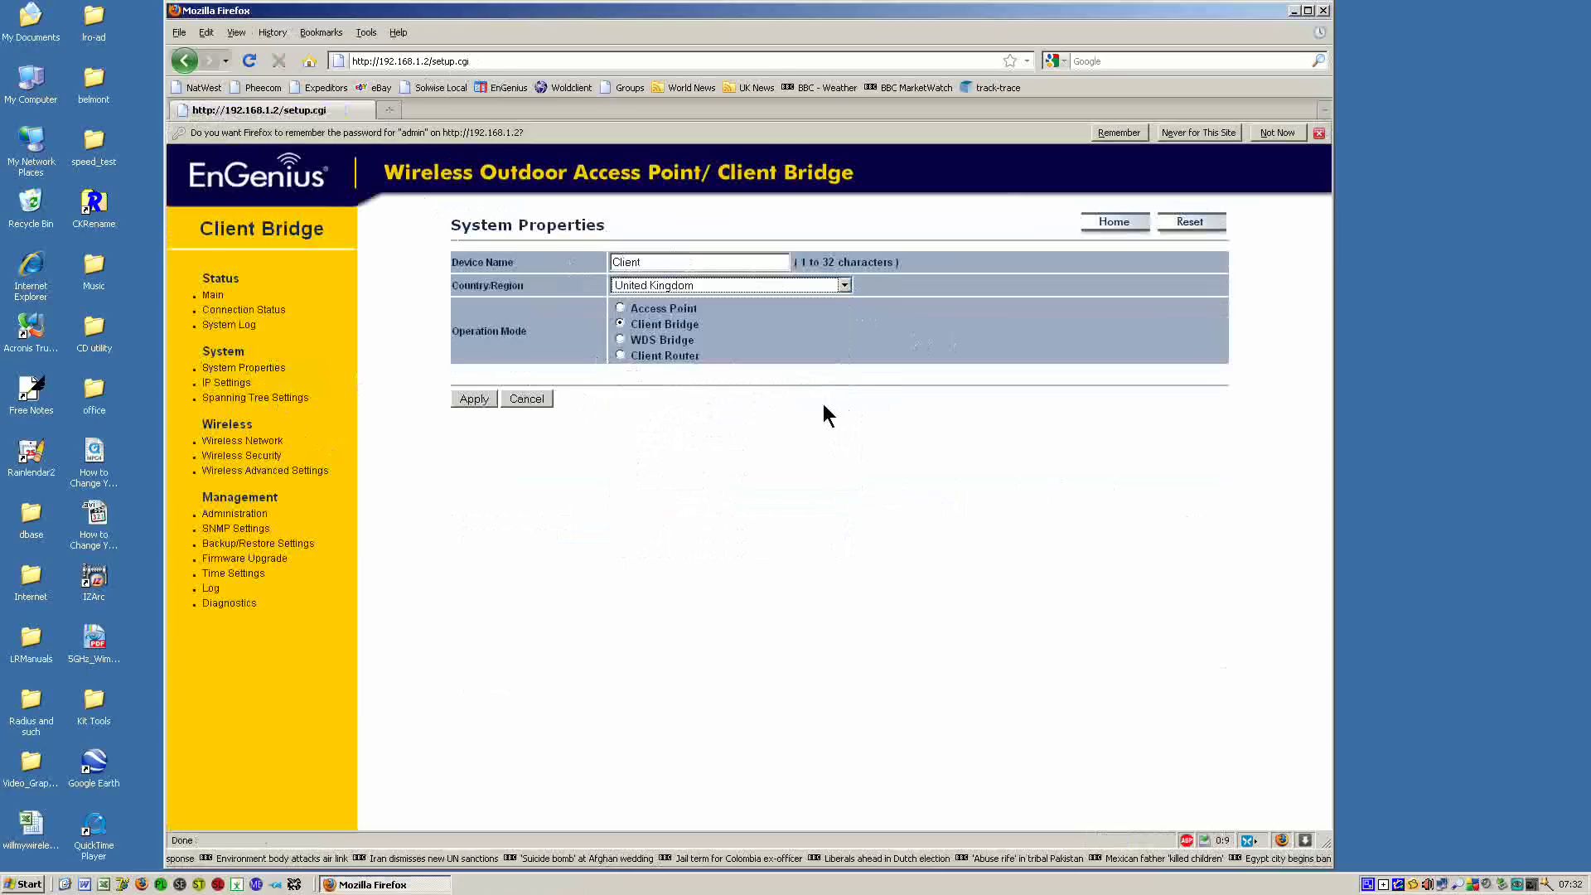
Apply the System Properties with device name Client and country United Kingdom.
{"action": "left_click", "coordinate": [474, 399]}
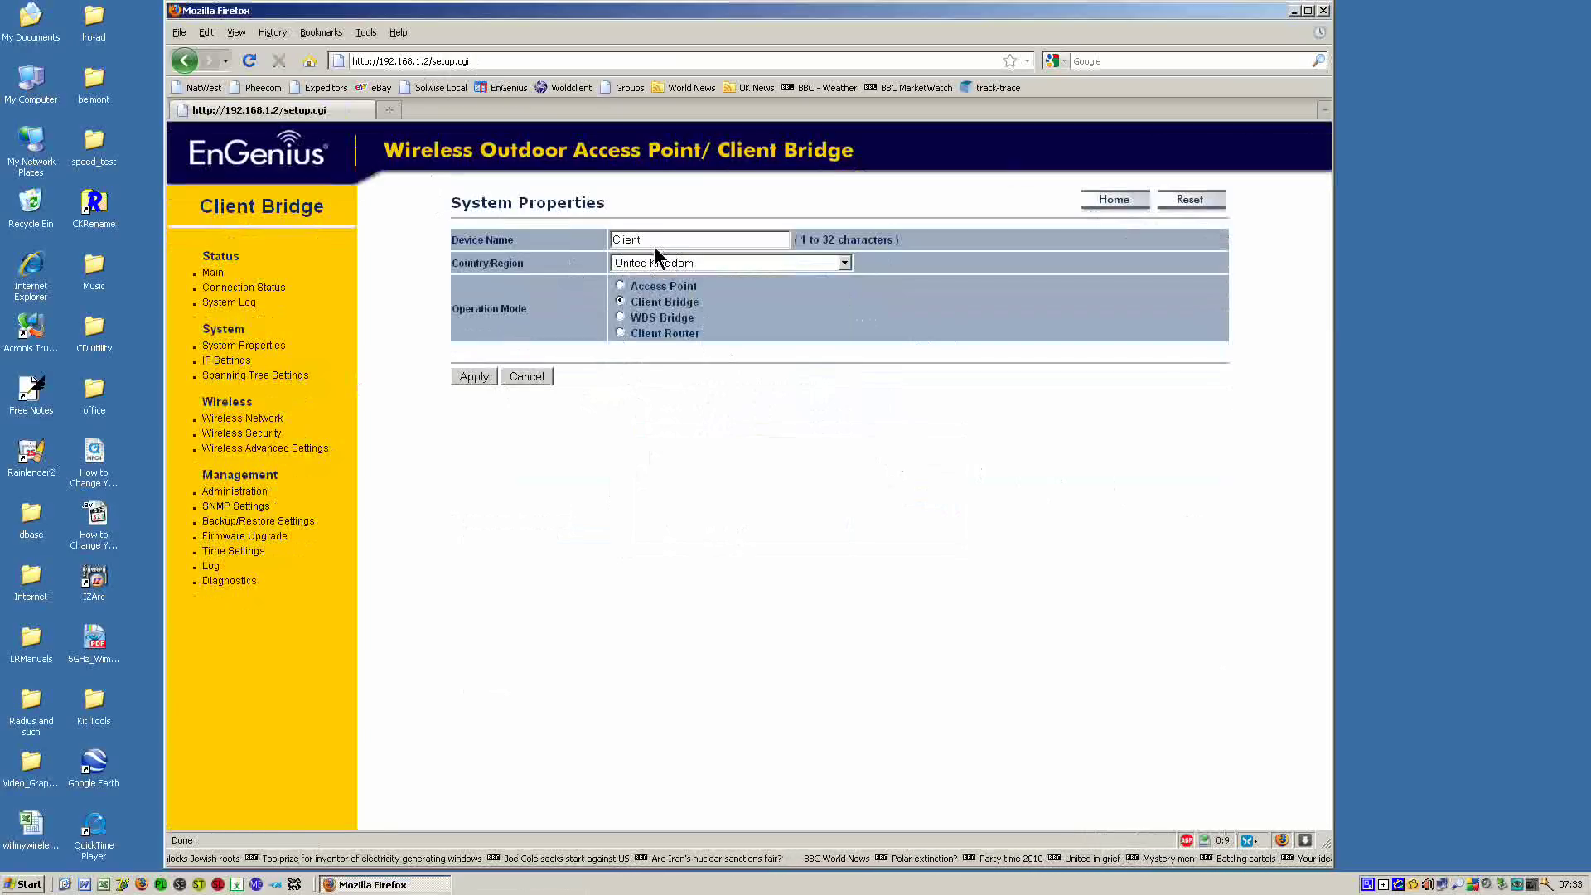
Change the SSID to EnGenius1, keep WDS Client enabled, and apply the wireless settings.
{"action": "left_click", "coordinate": [258, 433]}
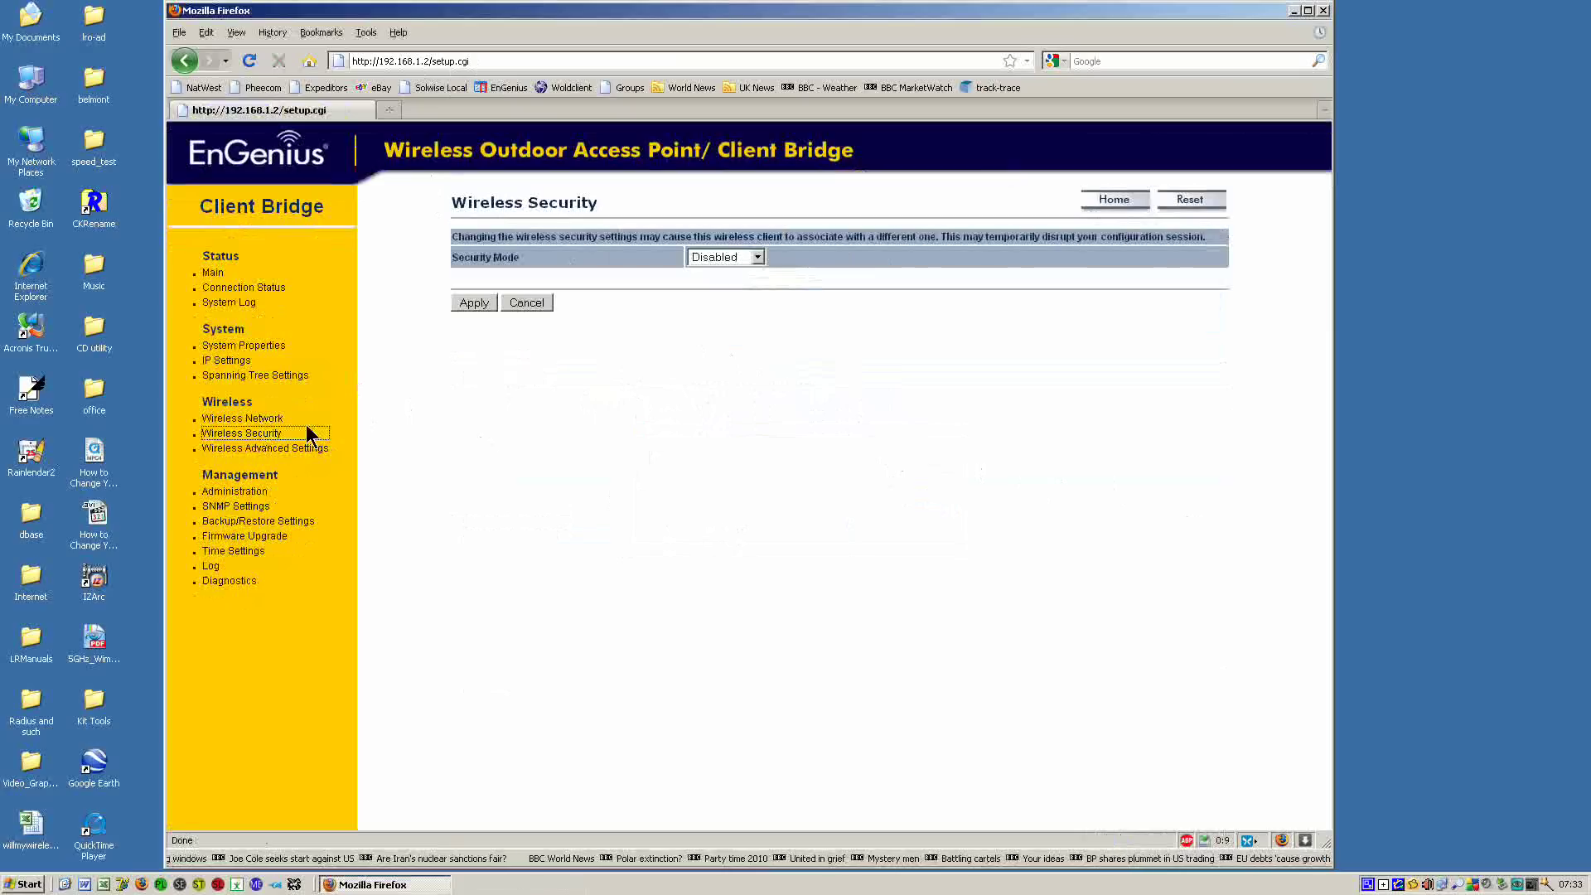
{"action": "left_click", "coordinate": [266, 420]}
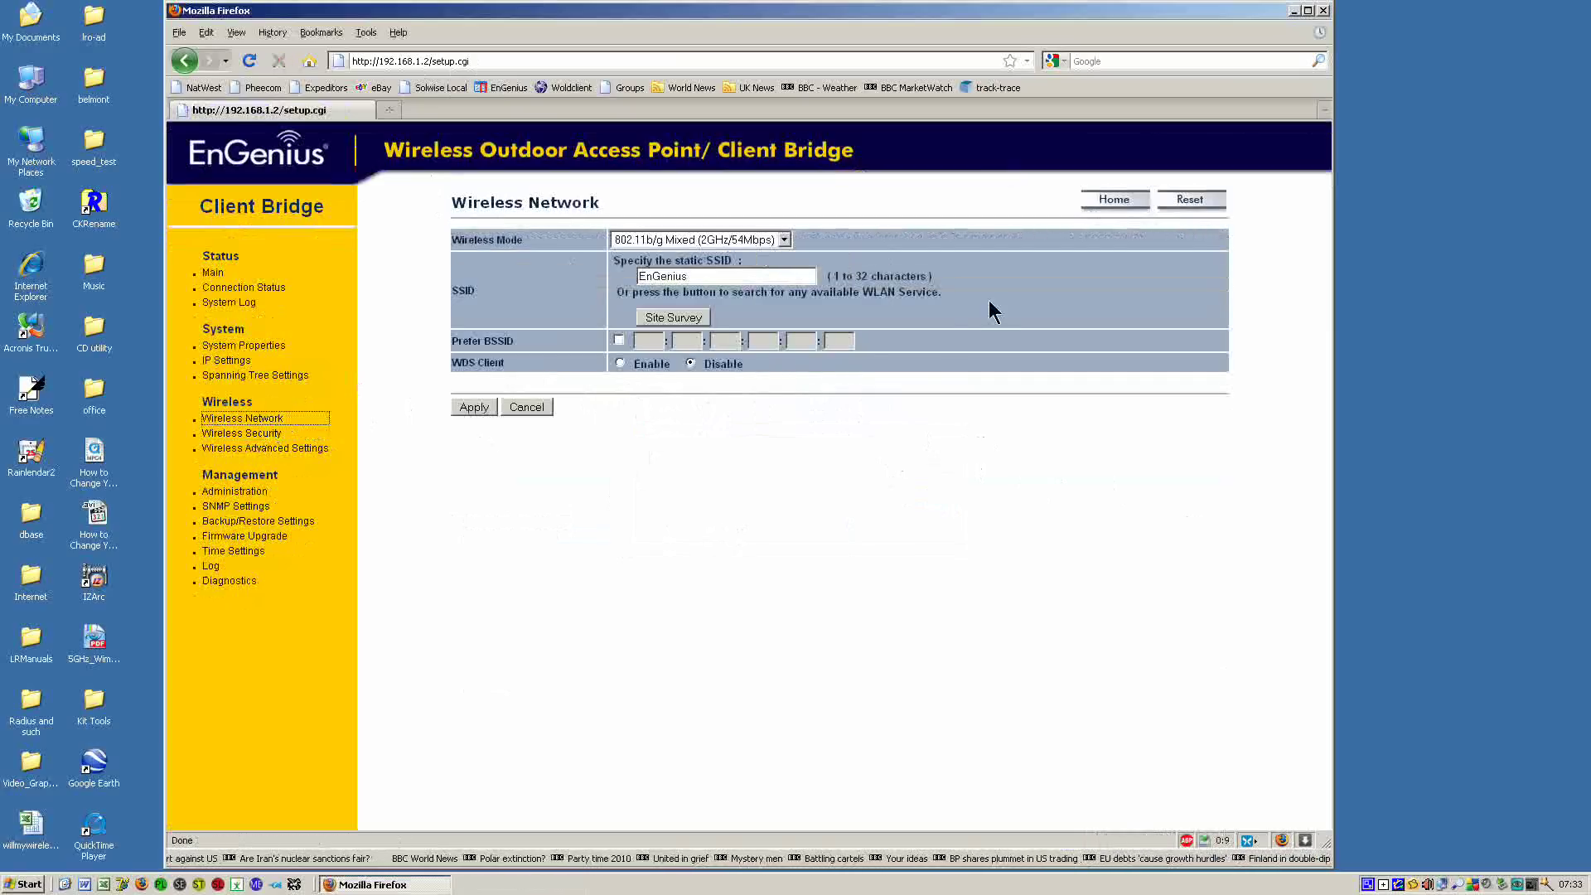
{"action": "left_click", "coordinate": [693, 279]}
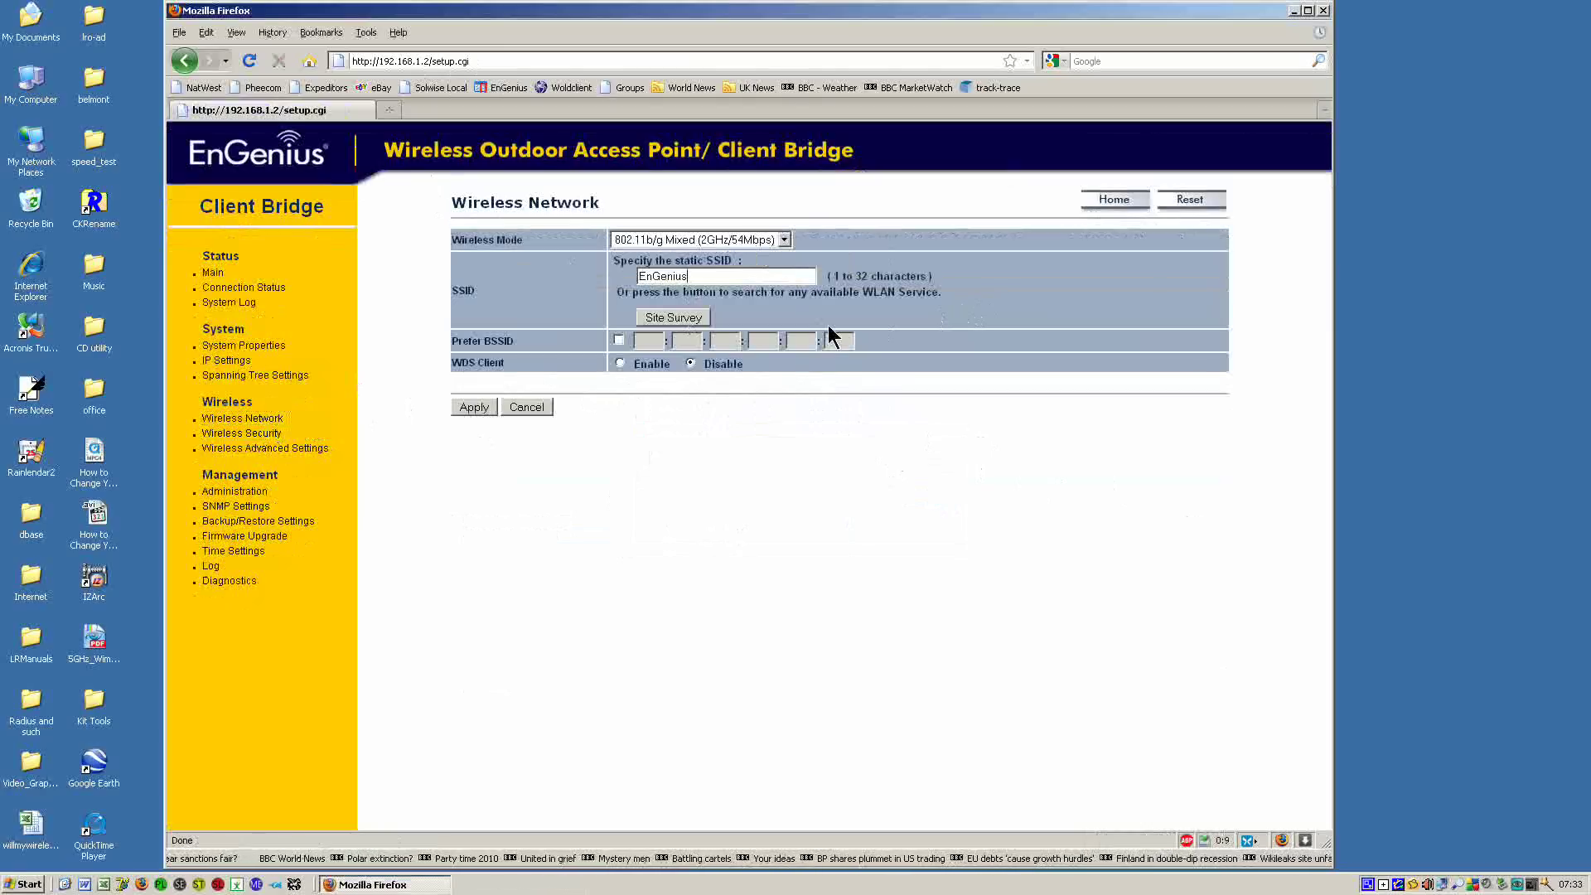
{"action": "type", "text": "1"}
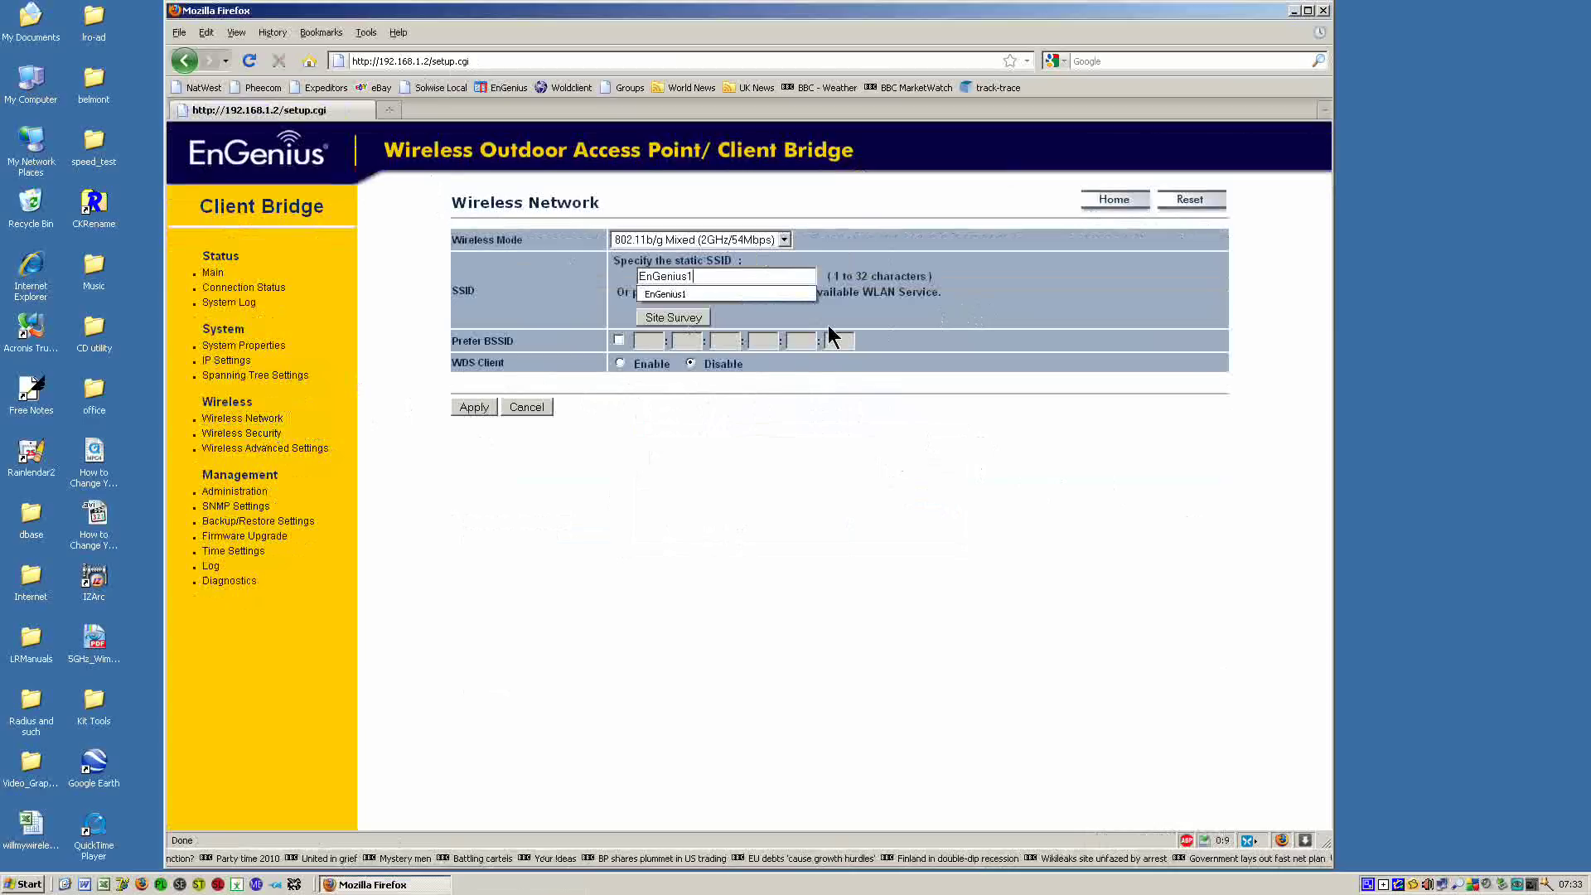
{"action": "left_click", "coordinate": [922, 320]}
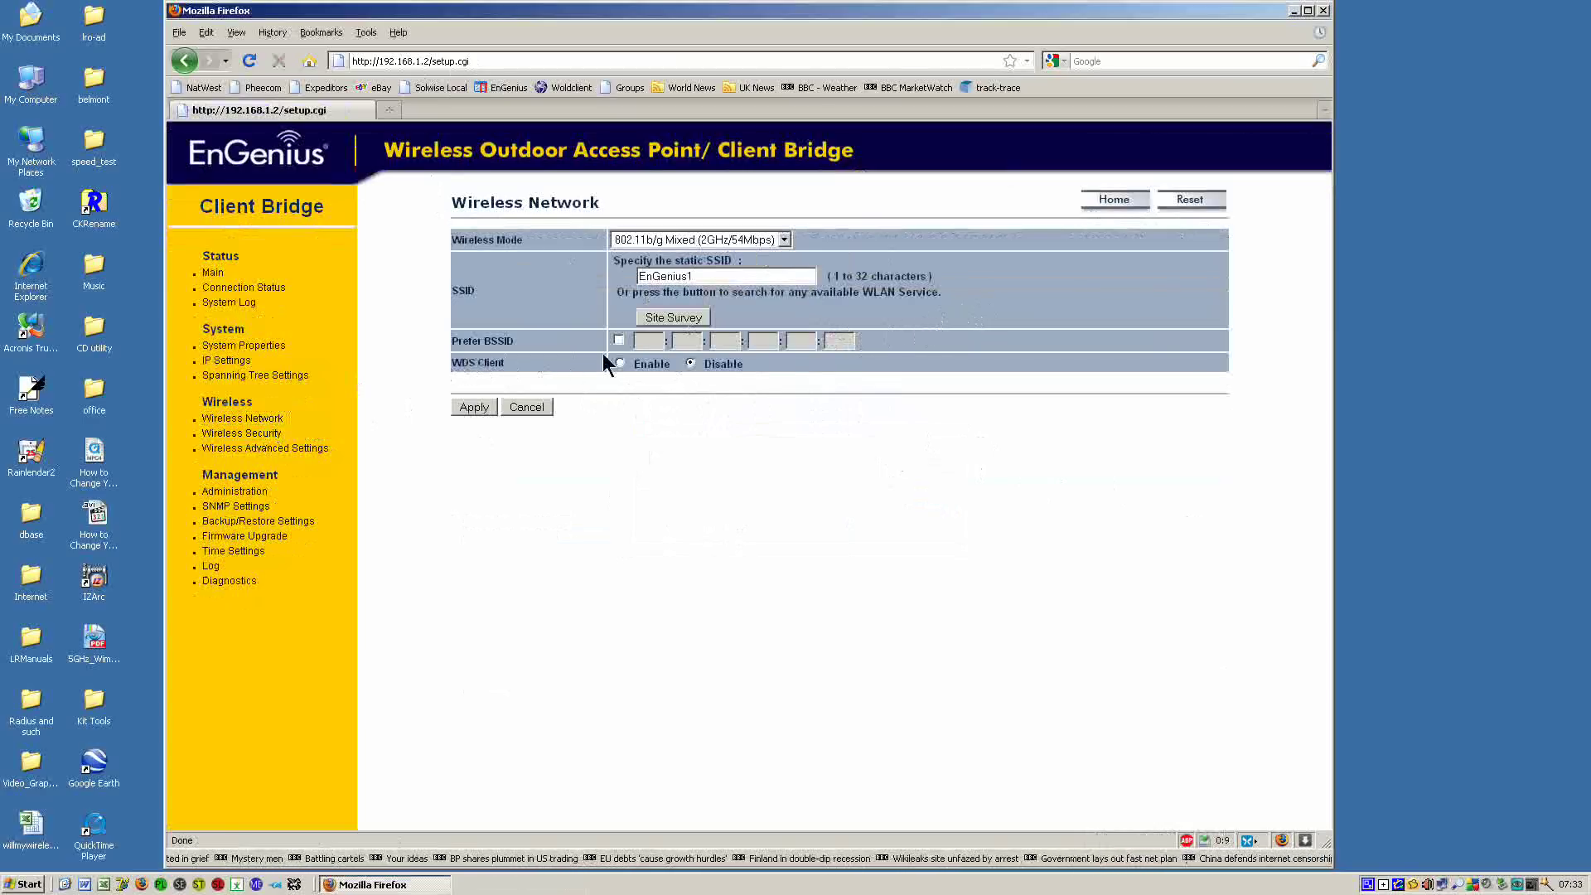
{"action": "left_click", "coordinate": [690, 363]}
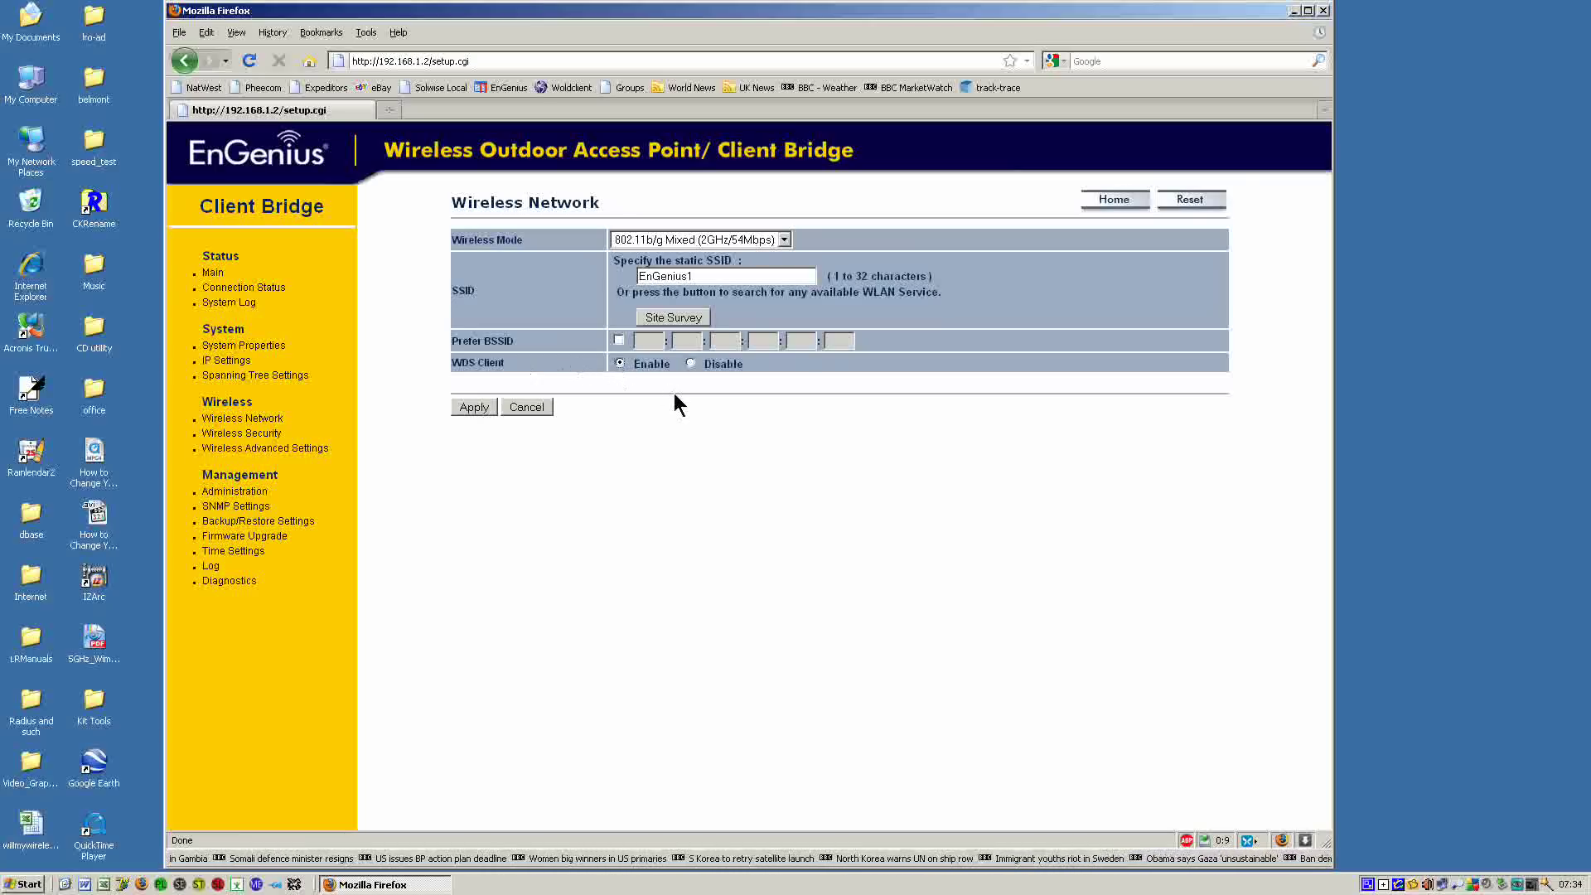
{"action": "left_click", "coordinate": [476, 408]}
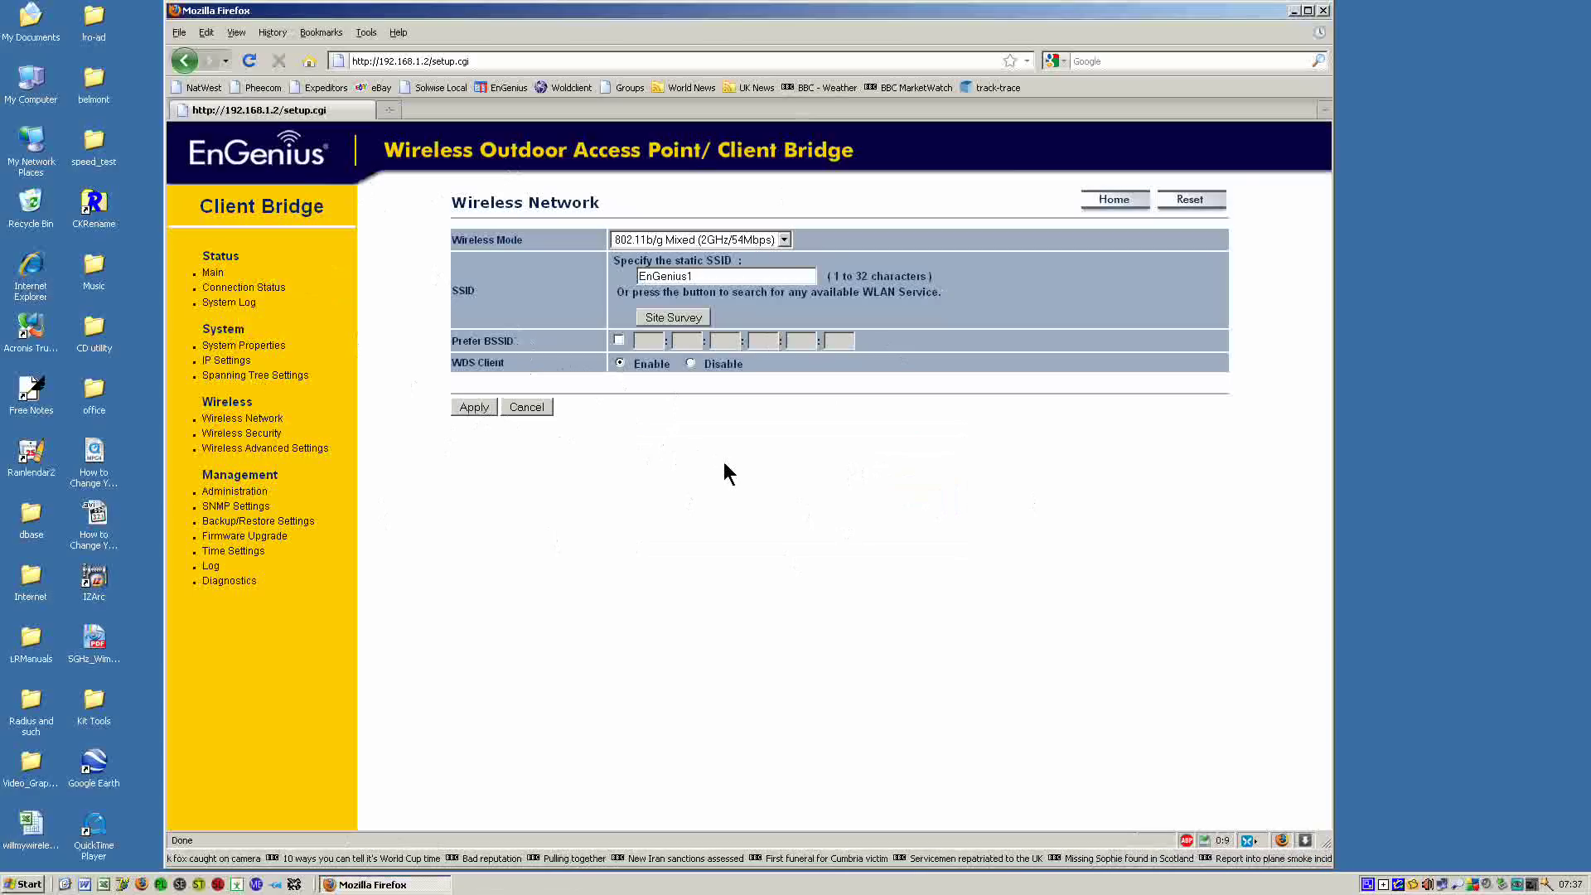
Change the browser address from 192.168.1.2 to 192.168.1.1 to load the second unit.
{"action": "left_click", "coordinate": [498, 63]}
{"action": "left_click", "coordinate": [500, 64]}
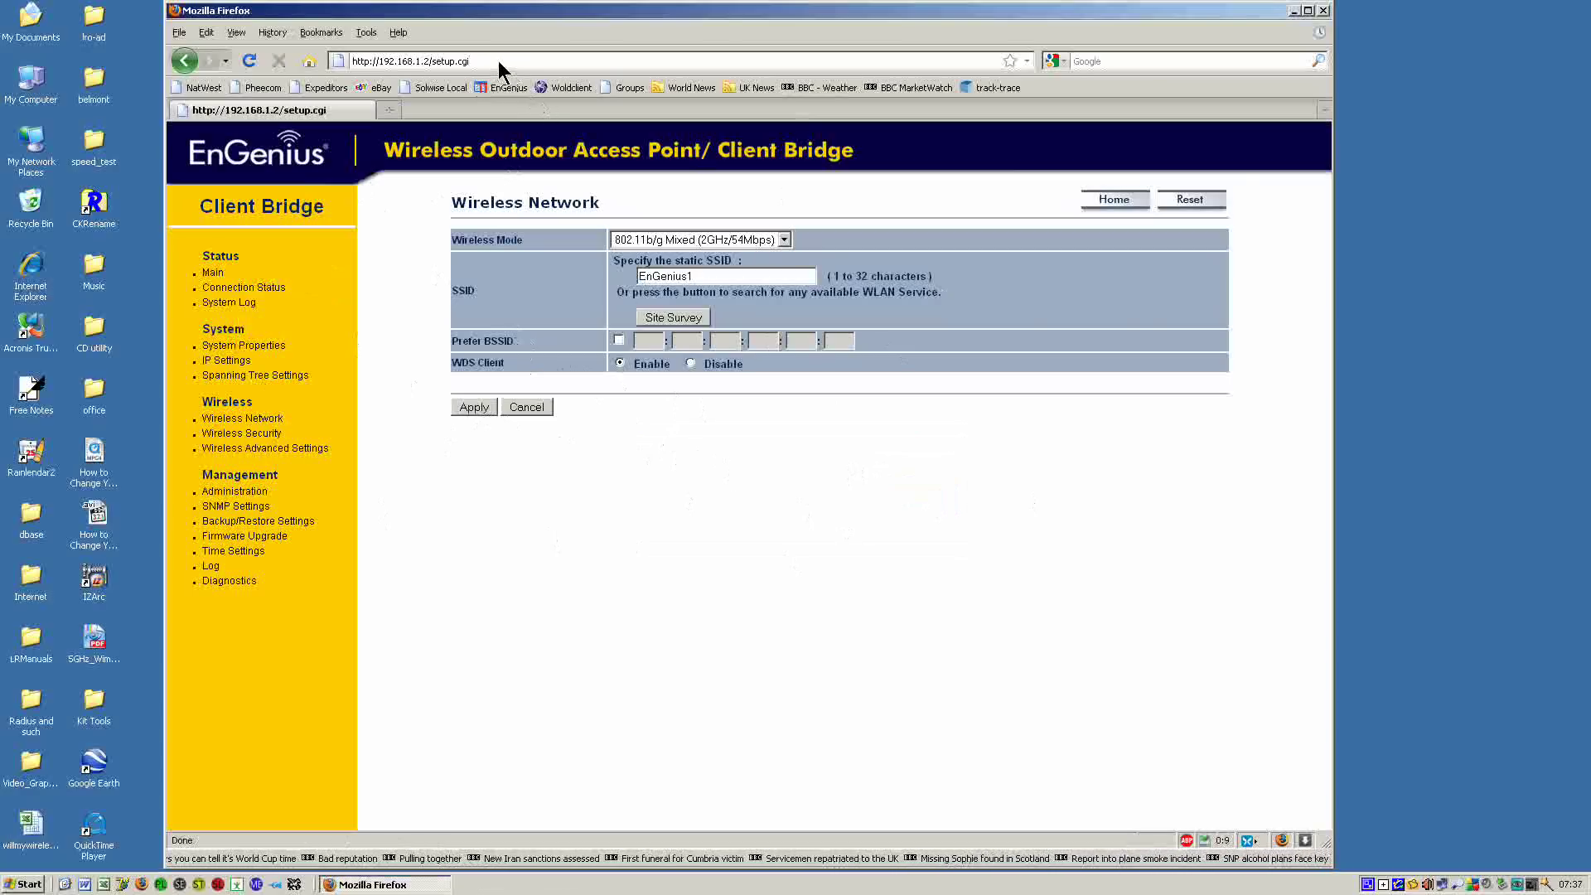
{"action": "key", "text": "BackSpace"}
{"action": "key", "text": "BackSpace"}
{"action": "key", "text": "BackSpace"}
{"action": "key", "text": "BackSpace"}
{"action": "key", "text": "BackSpace"}
{"action": "key", "text": "BackSpace"}
{"action": "key", "text": "BackSpace"}
{"action": "key", "text": "BackSpace"}
{"action": "key", "text": "BackSpace"}
{"action": "key", "text": "BackSpace"}
{"action": "key", "text": "BackSpace"}
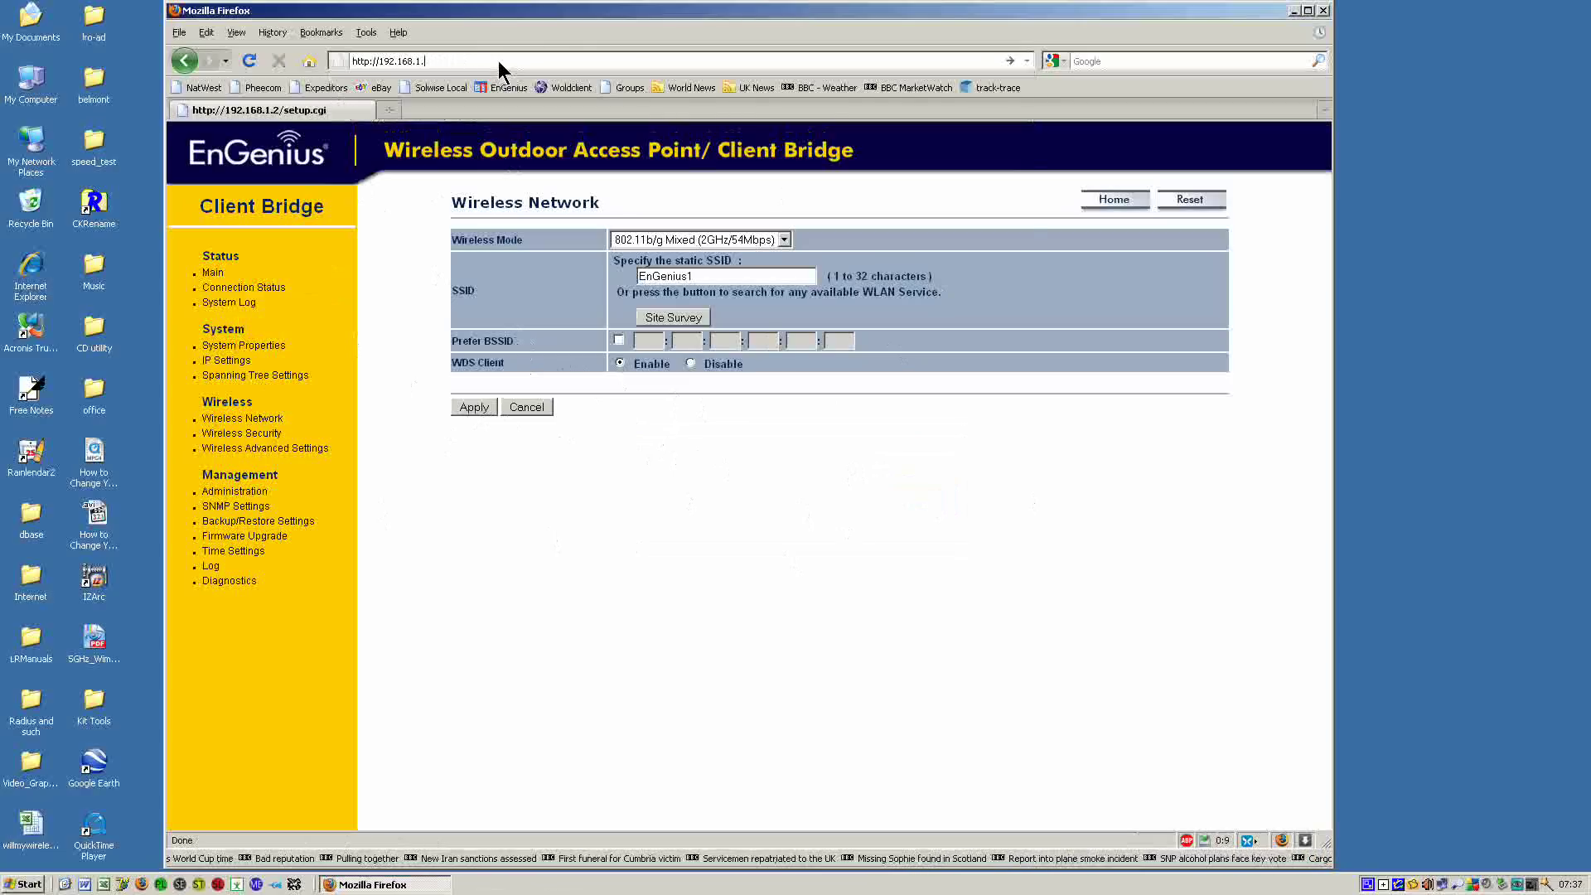
{"action": "type", "text": "1"}
{"action": "key", "text": "Down"}
{"action": "key", "text": "Return"}
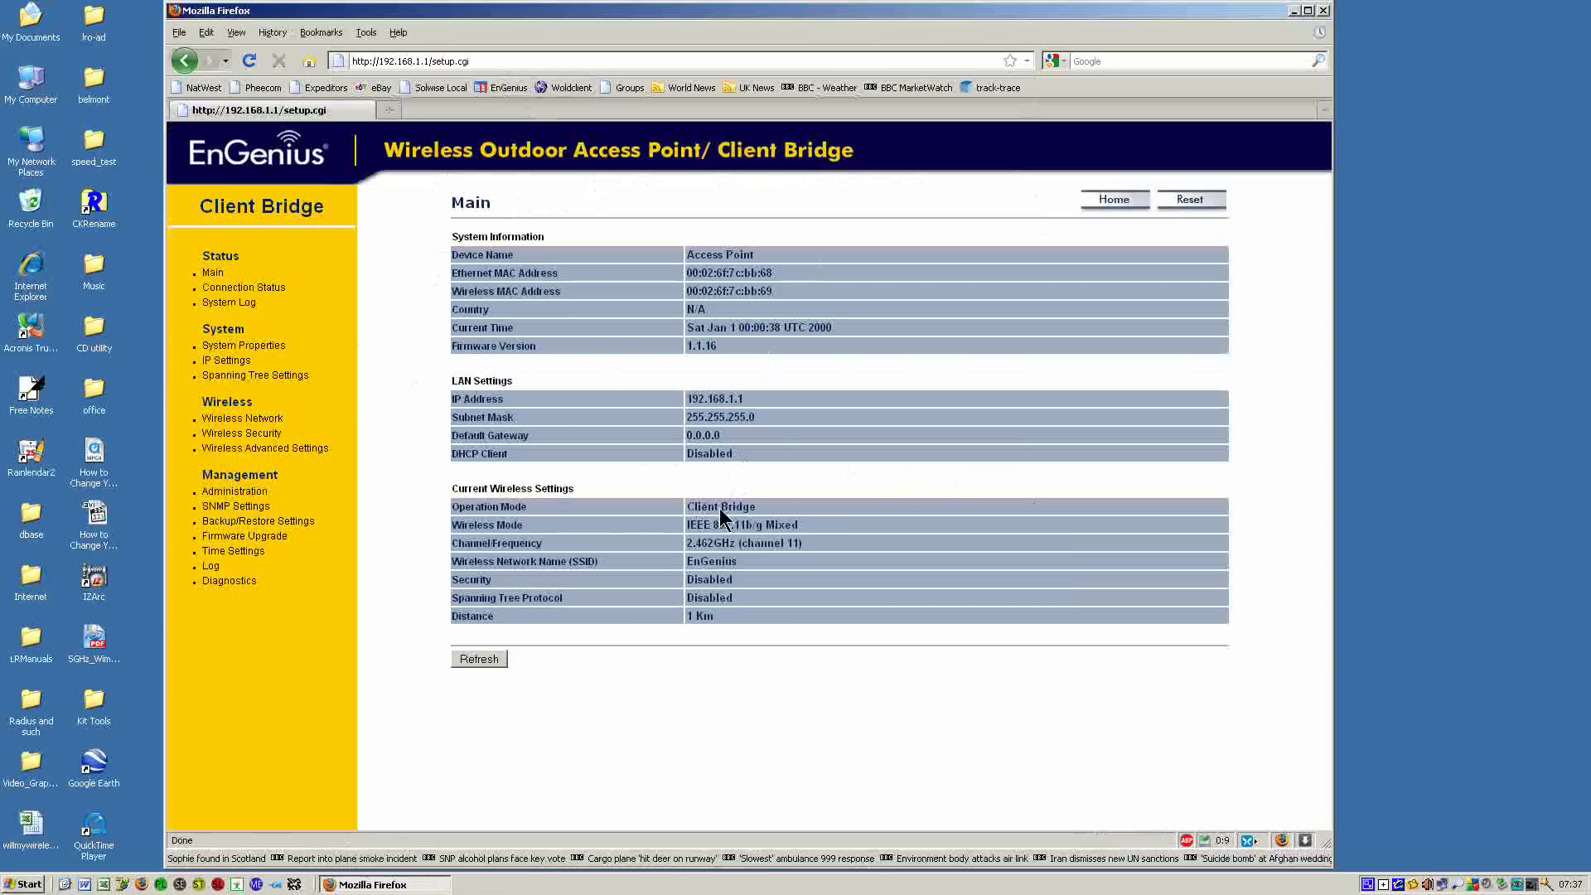
Set the second unit to Access Point mode with country United Kingdom and apply.
{"action": "left_click", "coordinate": [229, 348]}
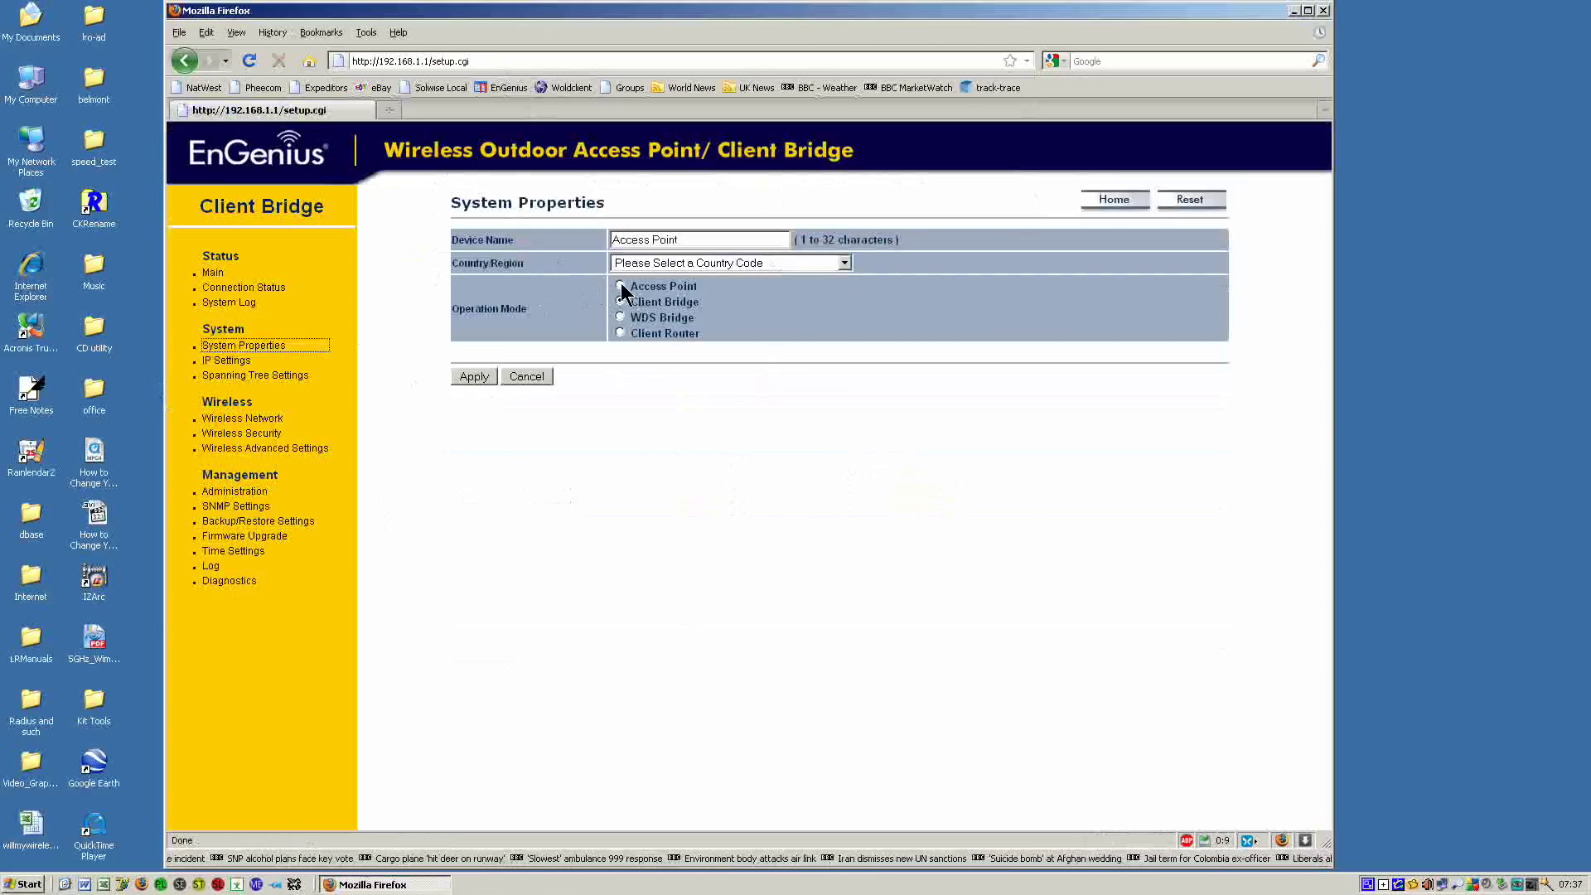
{"action": "left_click", "coordinate": [620, 286]}
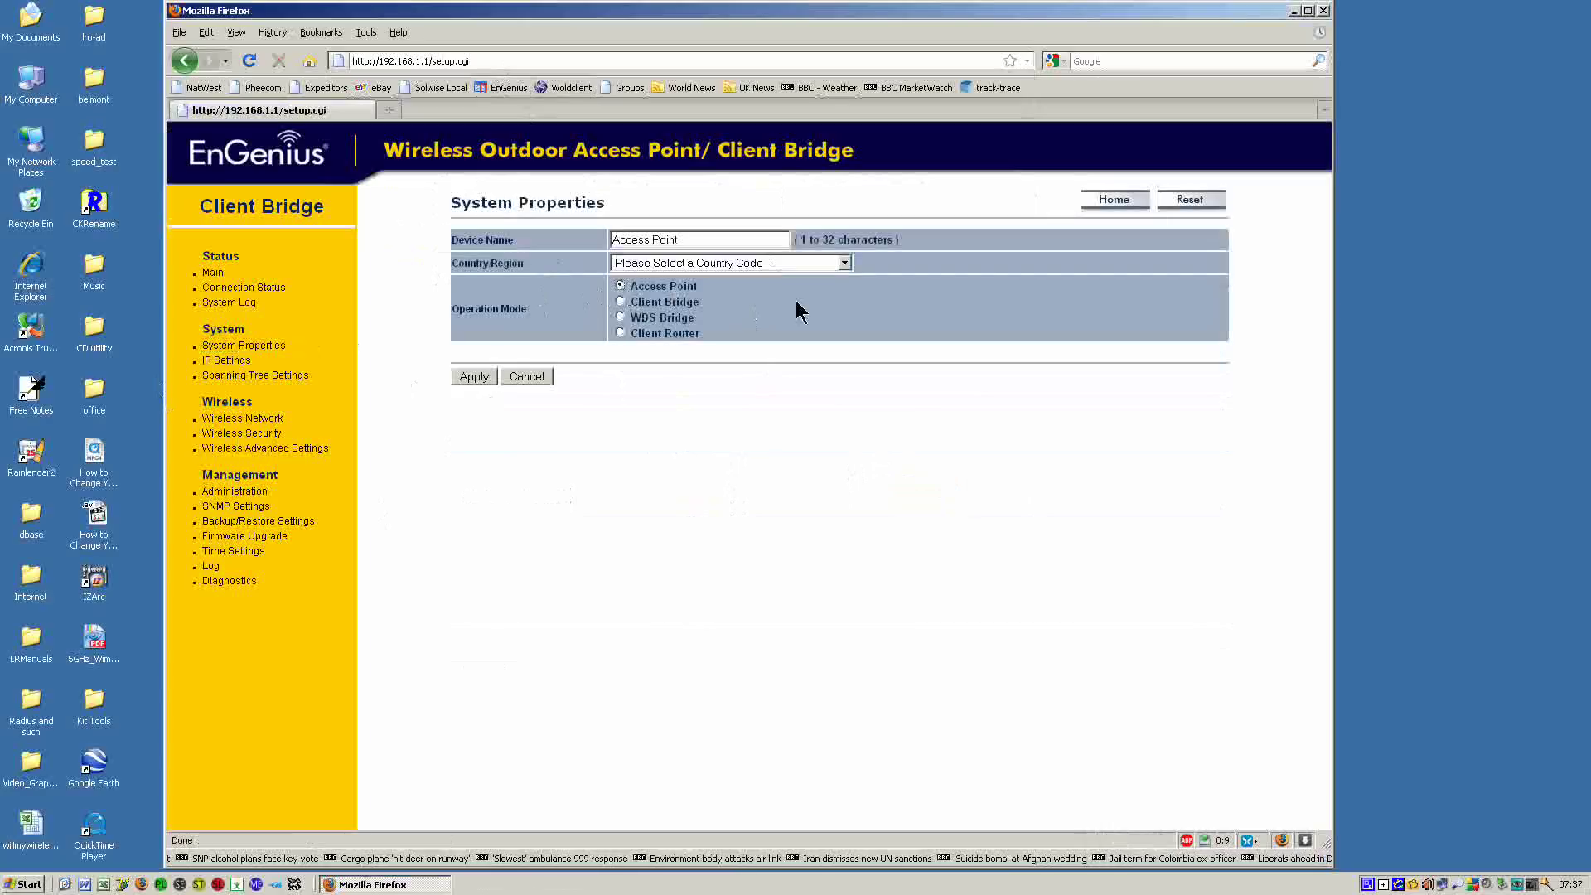
{"action": "left_click", "coordinate": [842, 261]}
{"action": "left_click_drag", "start_coordinate": [847, 312], "coordinate": [852, 509]}
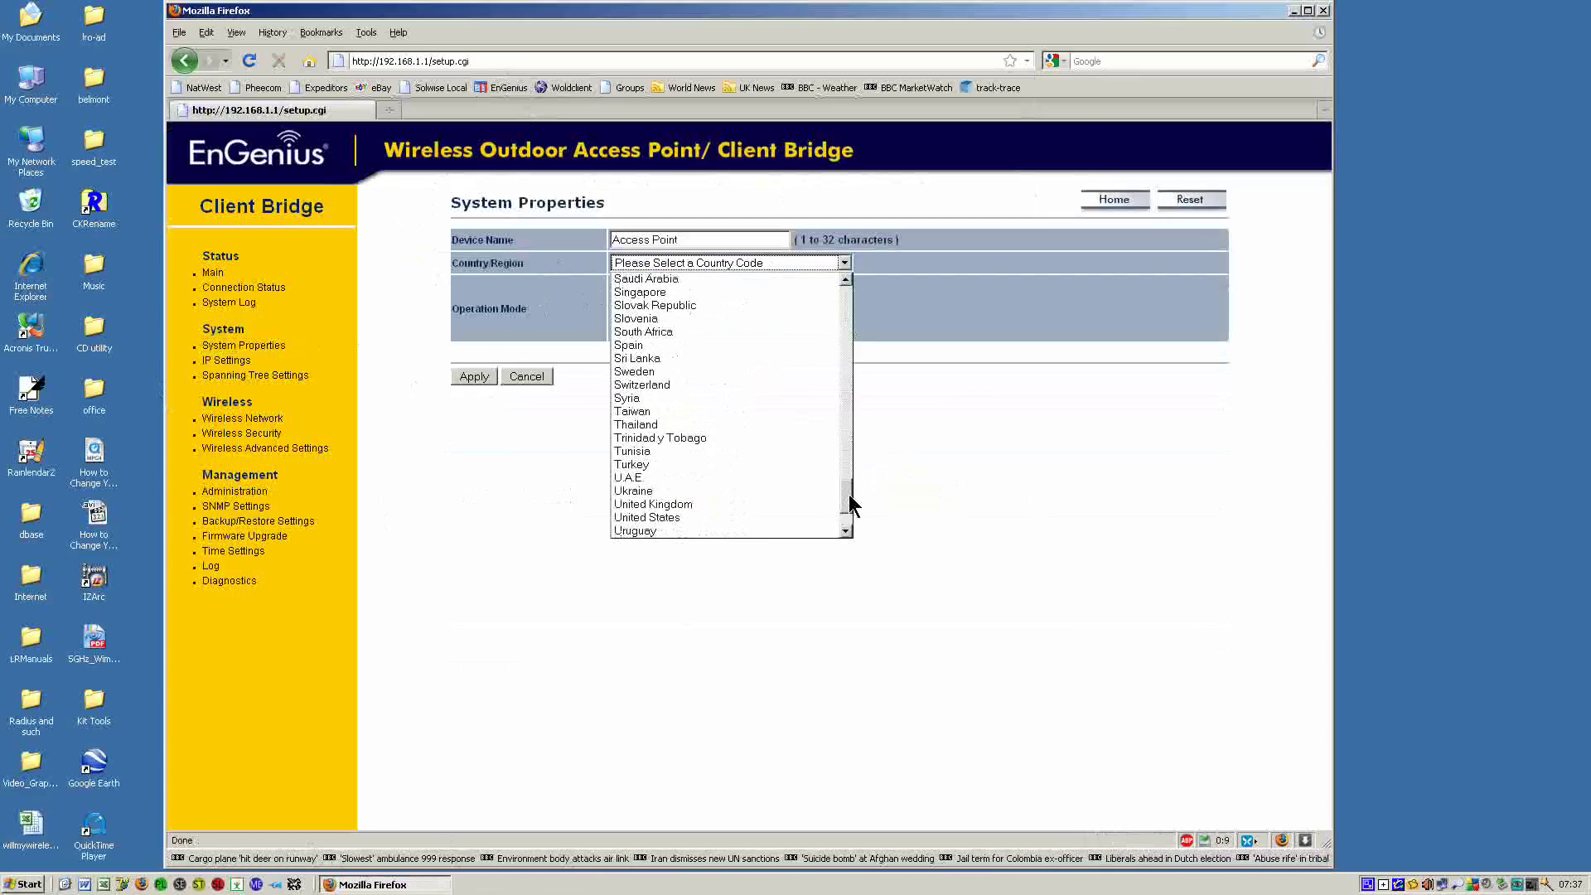
{"action": "left_click", "coordinate": [749, 502]}
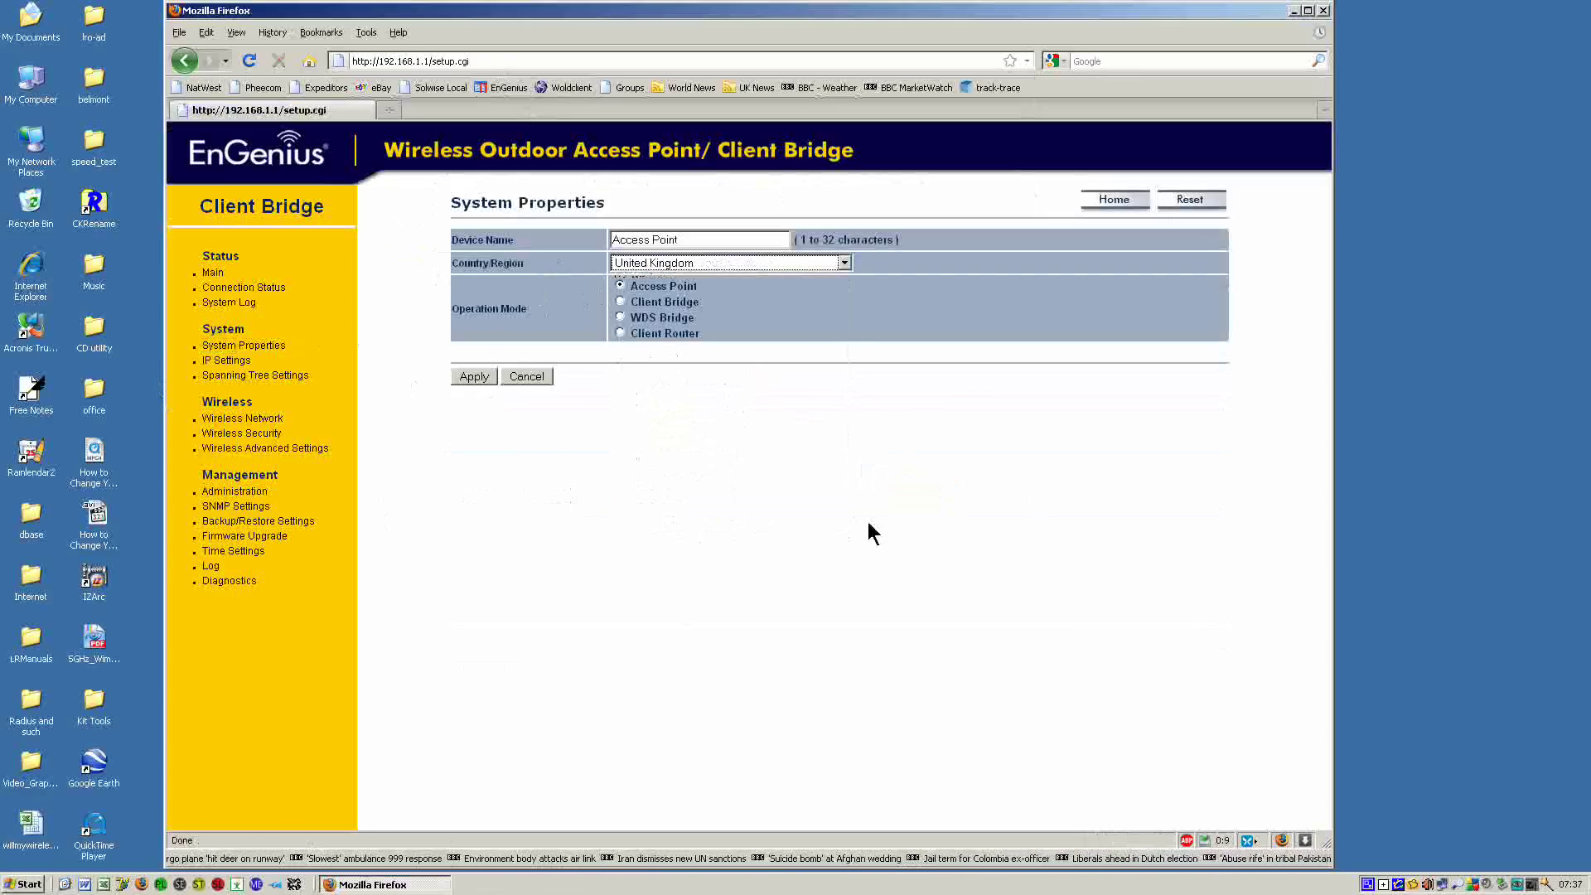
{"action": "left_click", "coordinate": [472, 375]}
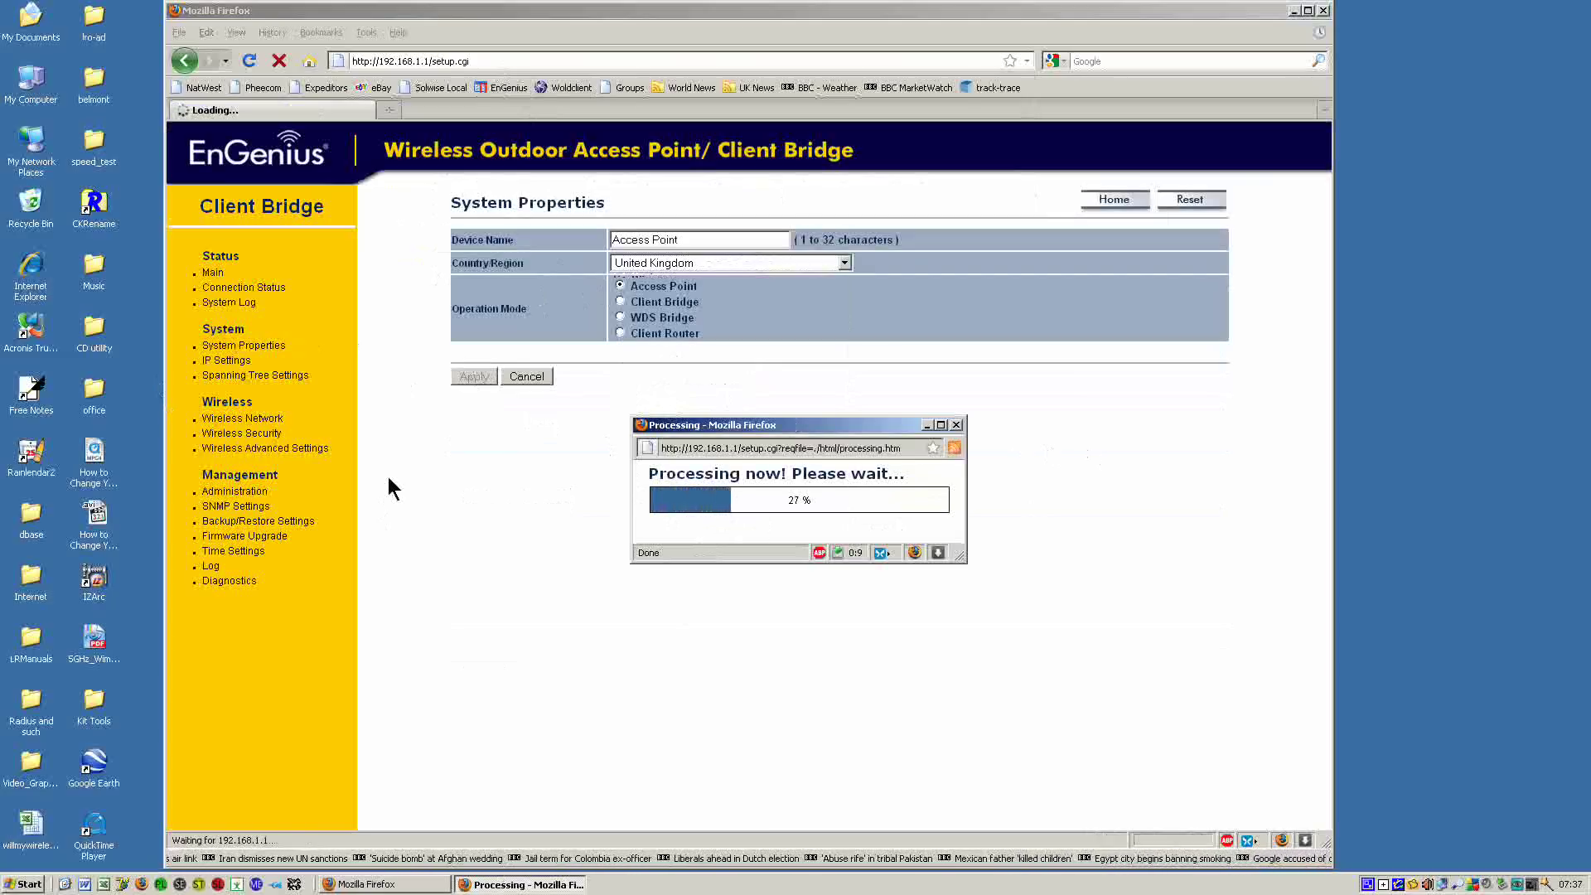
Launch a command console via Run and start 'ping 192.168.1.230 -t'.
{"action": "left_click", "coordinate": [24, 884]}
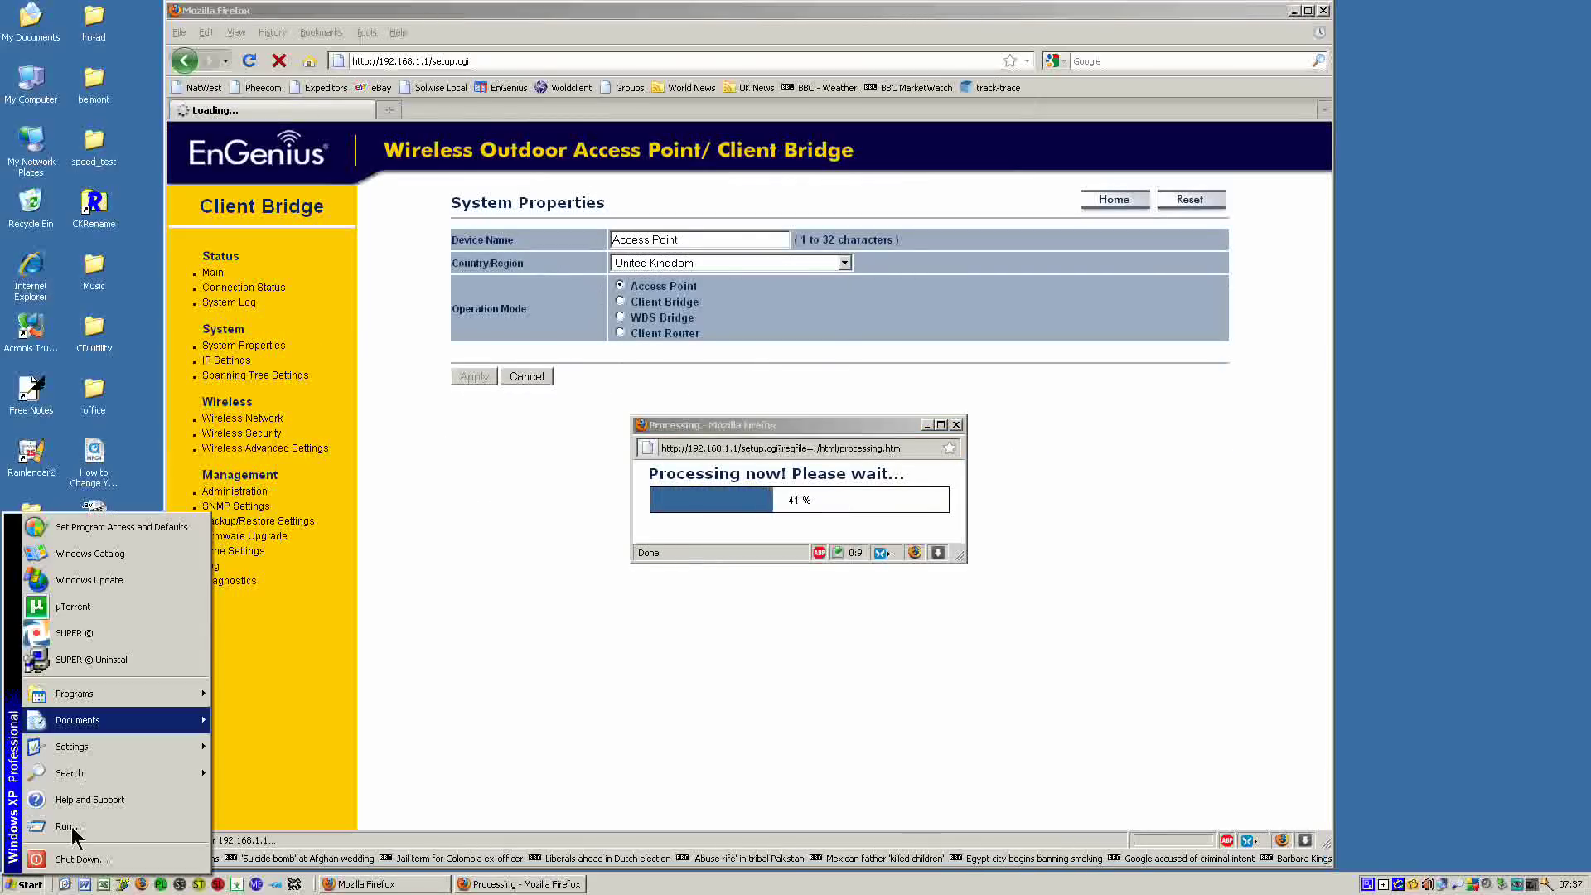
{"action": "left_click", "coordinate": [72, 827]}
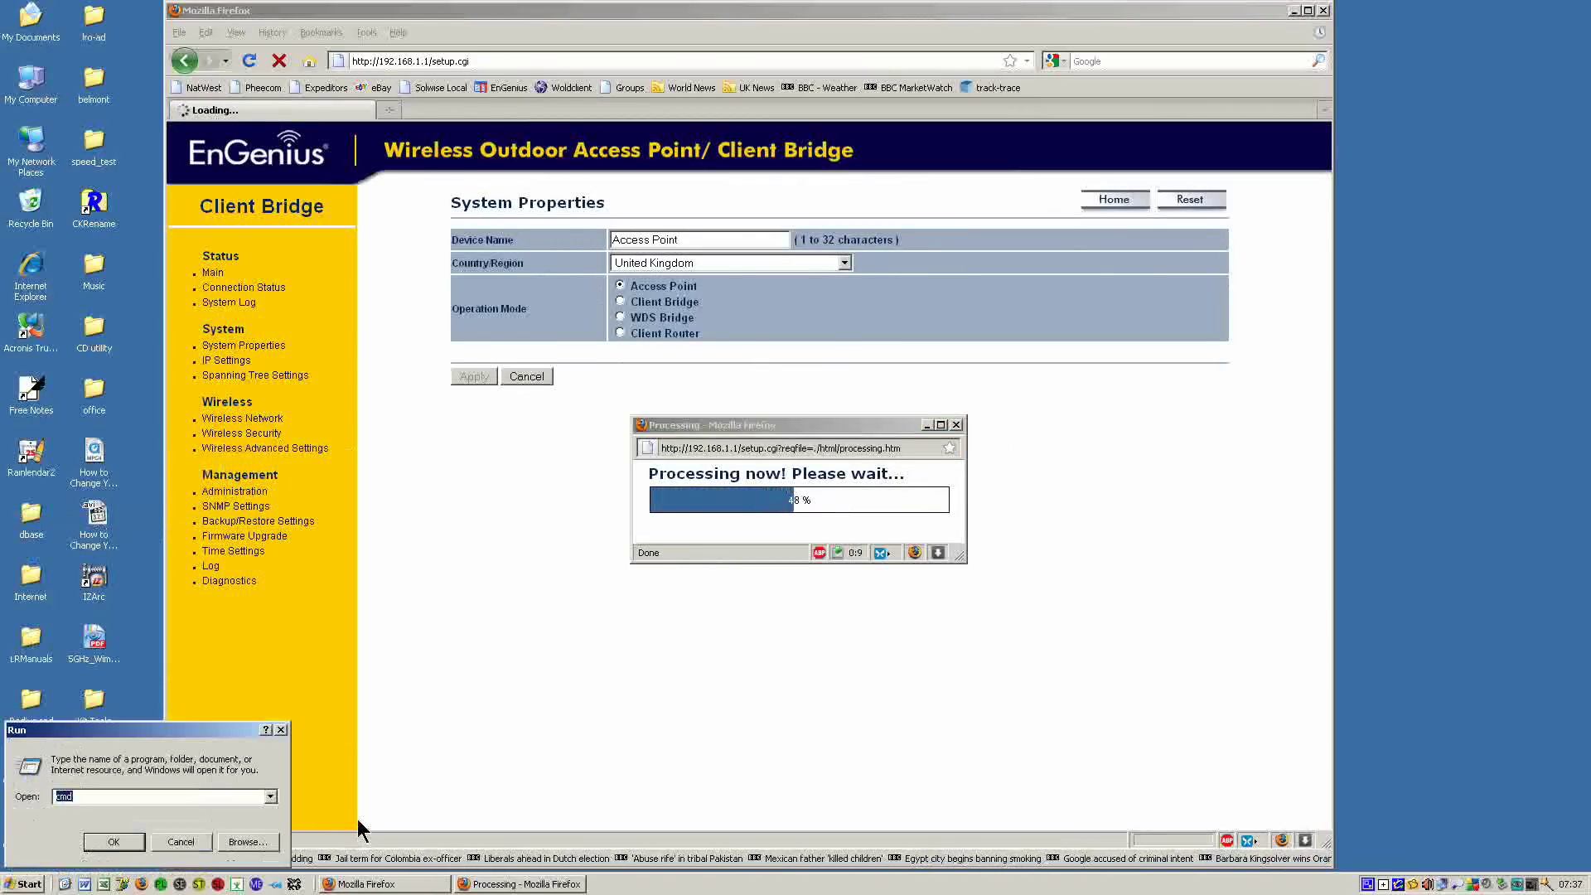
{"action": "key", "text": "Return"}
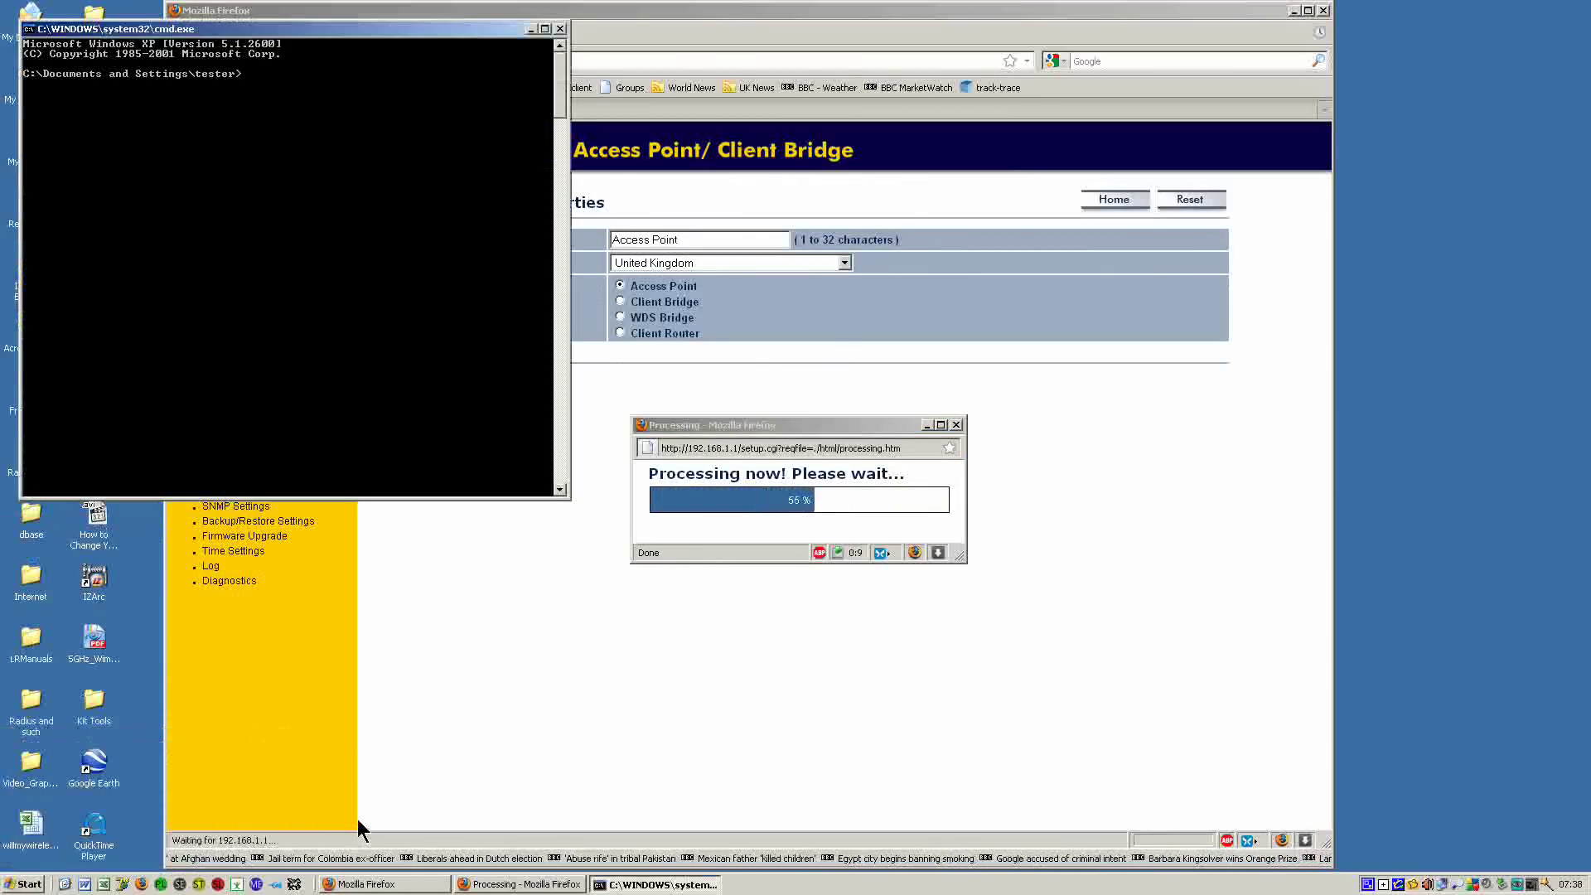
{"action": "type", "text": "ping "}
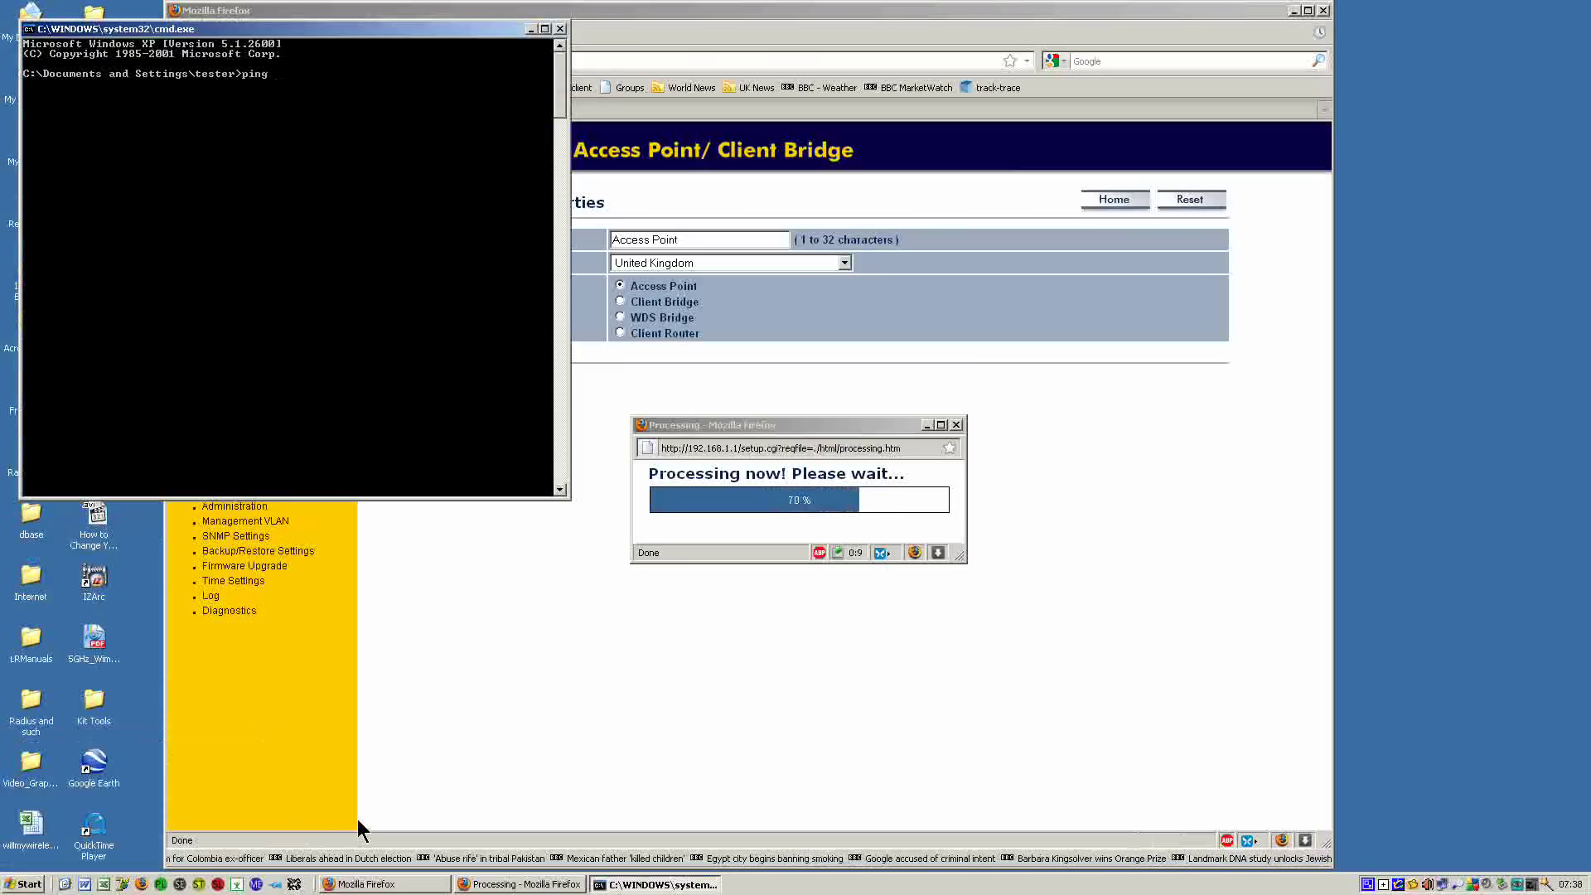
{"action": "type", "text": "192"}
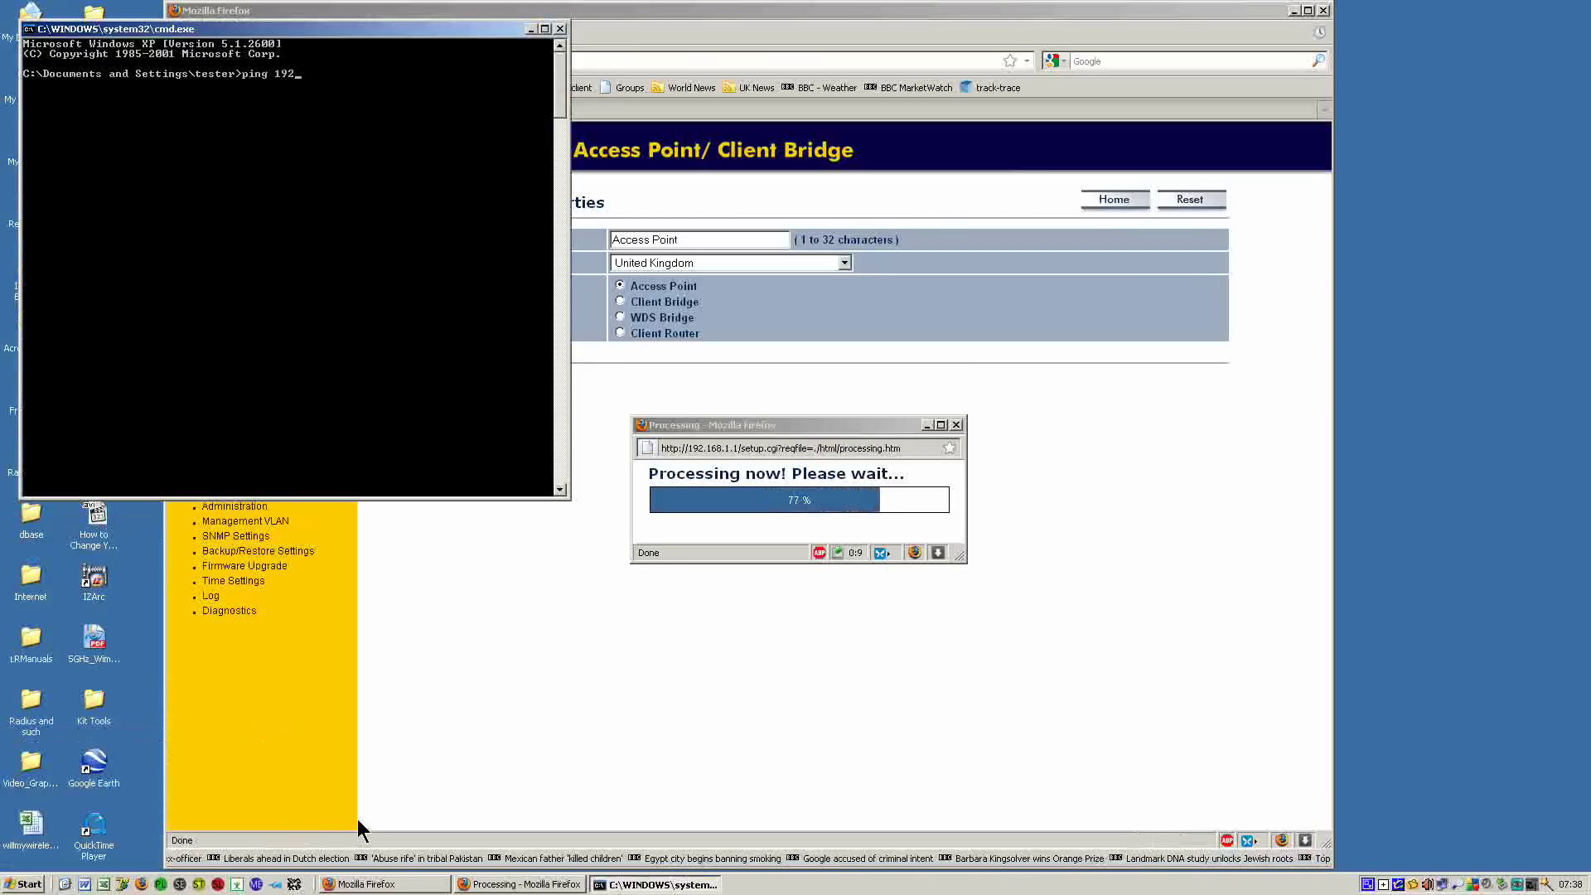
{"action": "type", "text": ".1"}
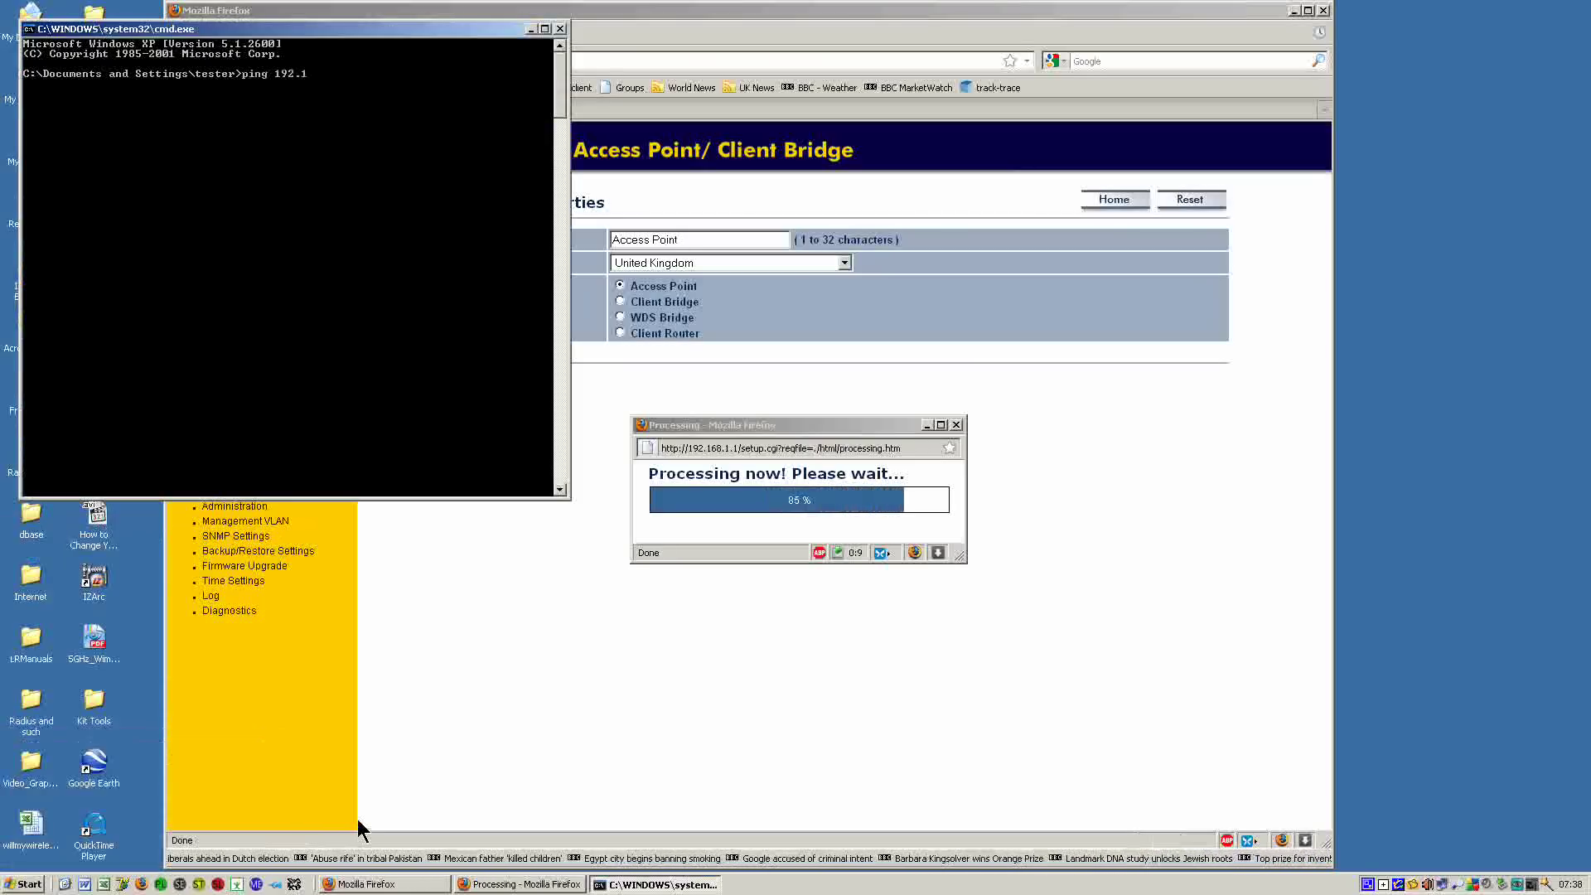
{"action": "type", "text": "68"}
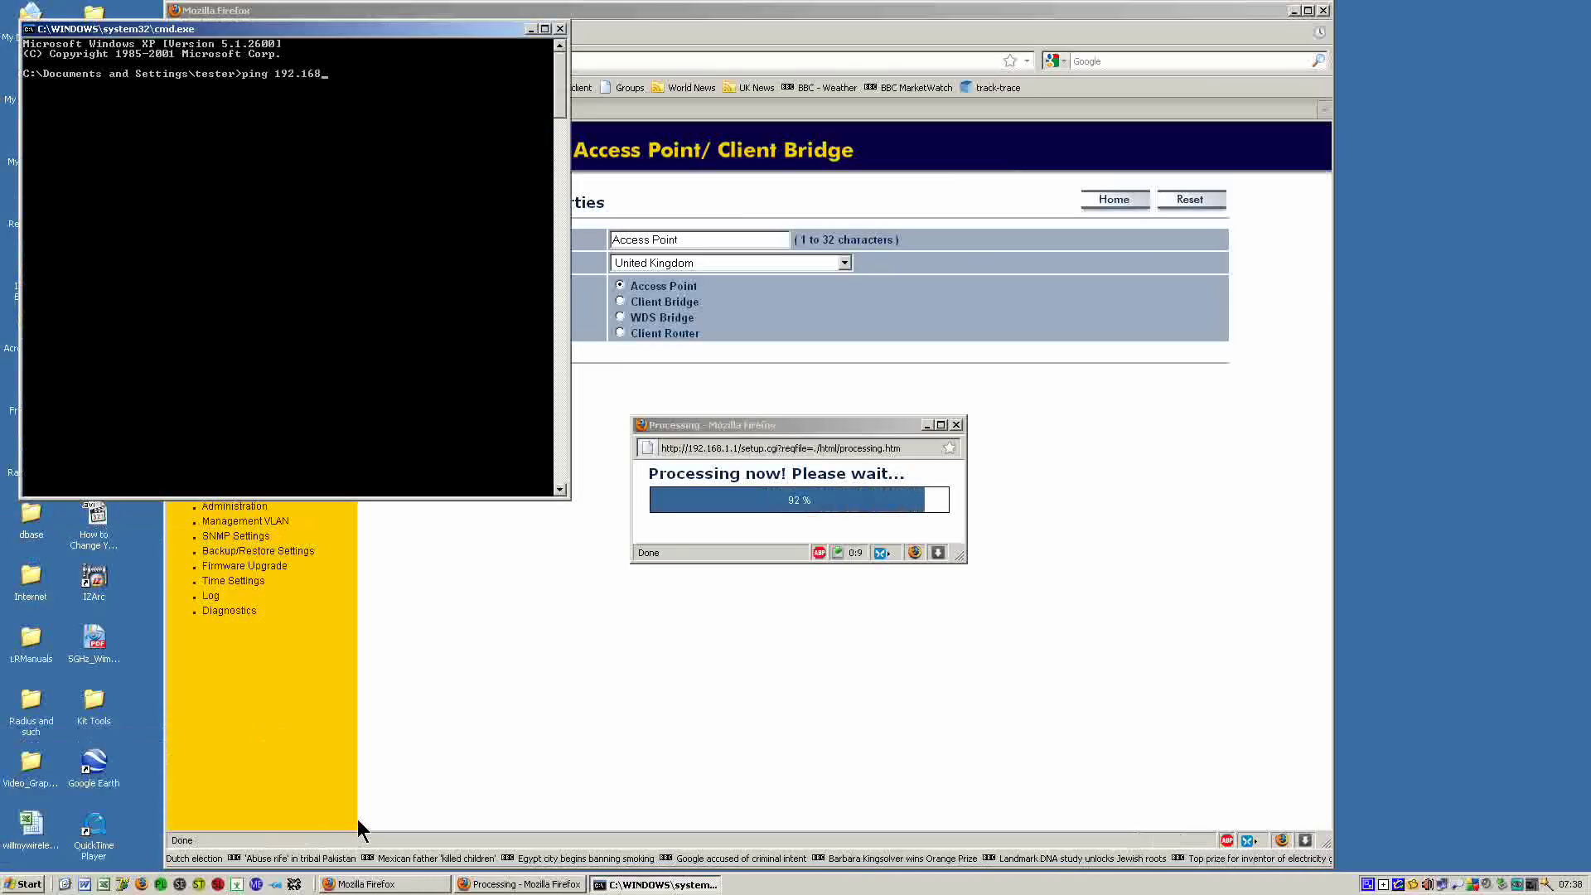
{"action": "type", "text": ".1.230 "}
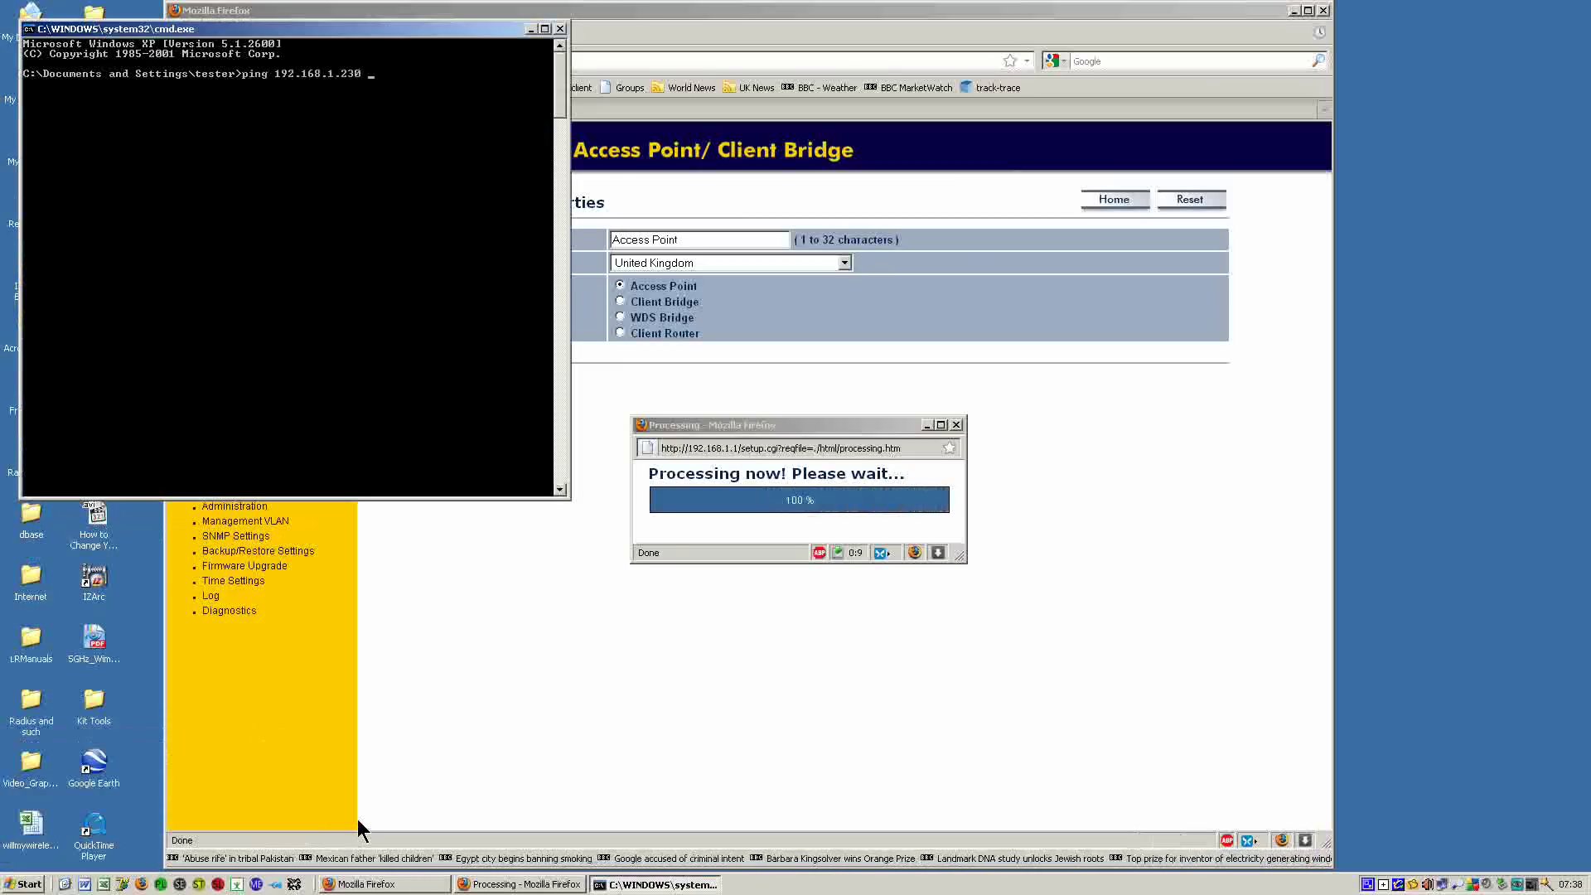
{"action": "type", "text": "-t"}
{"action": "key", "text": "Return"}
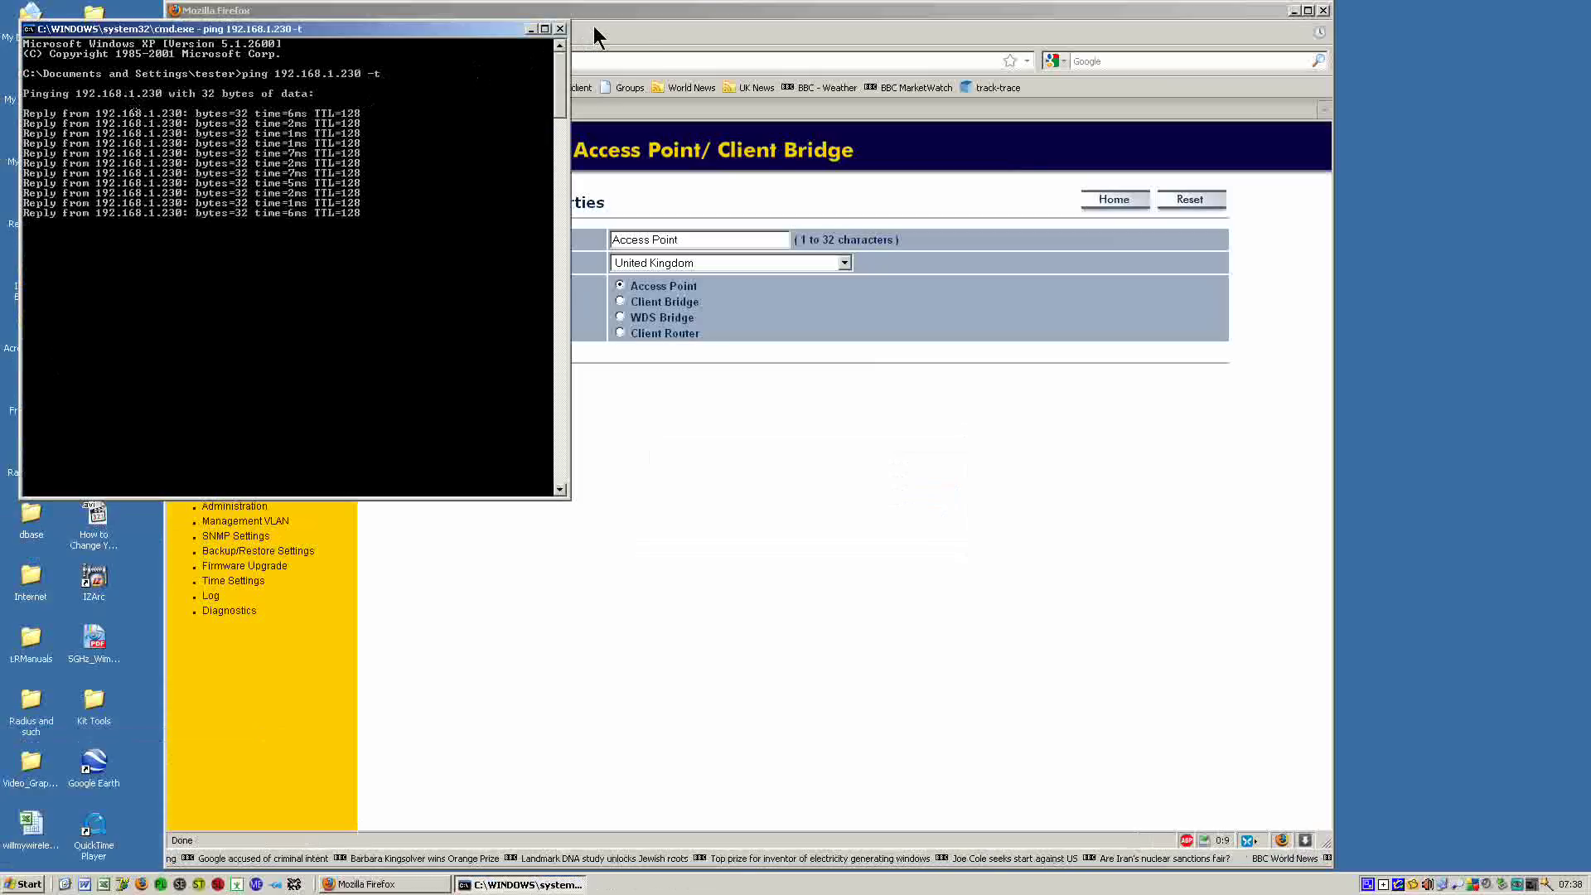
Show the access point's Wireless Client List, then trim the address bar back to the IP.
{"action": "left_click", "coordinate": [695, 16]}
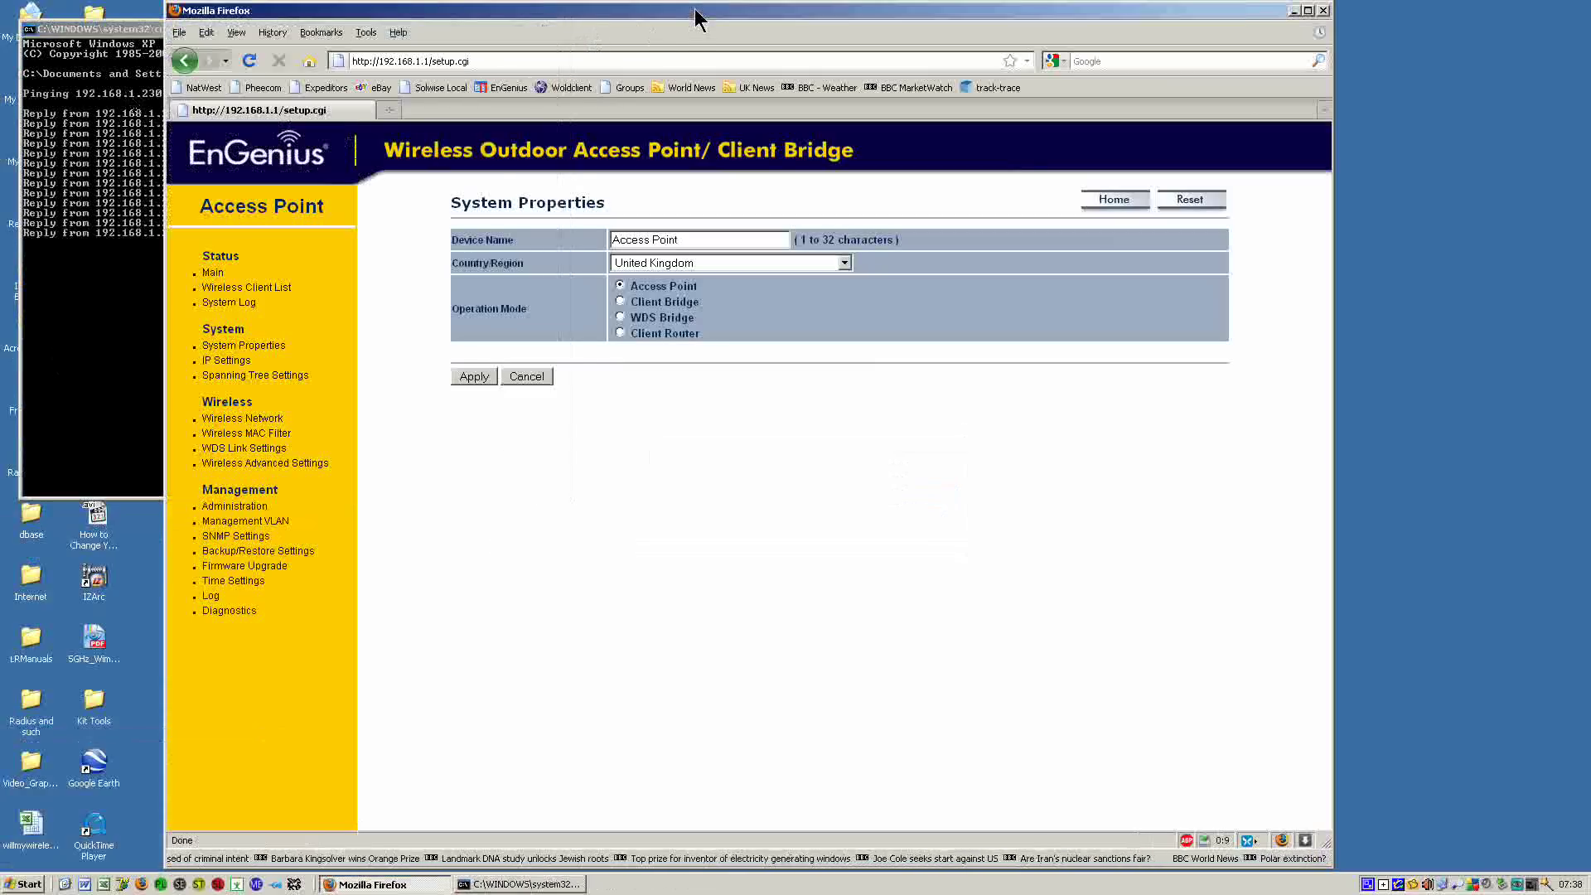
{"action": "left_click", "coordinate": [247, 288]}
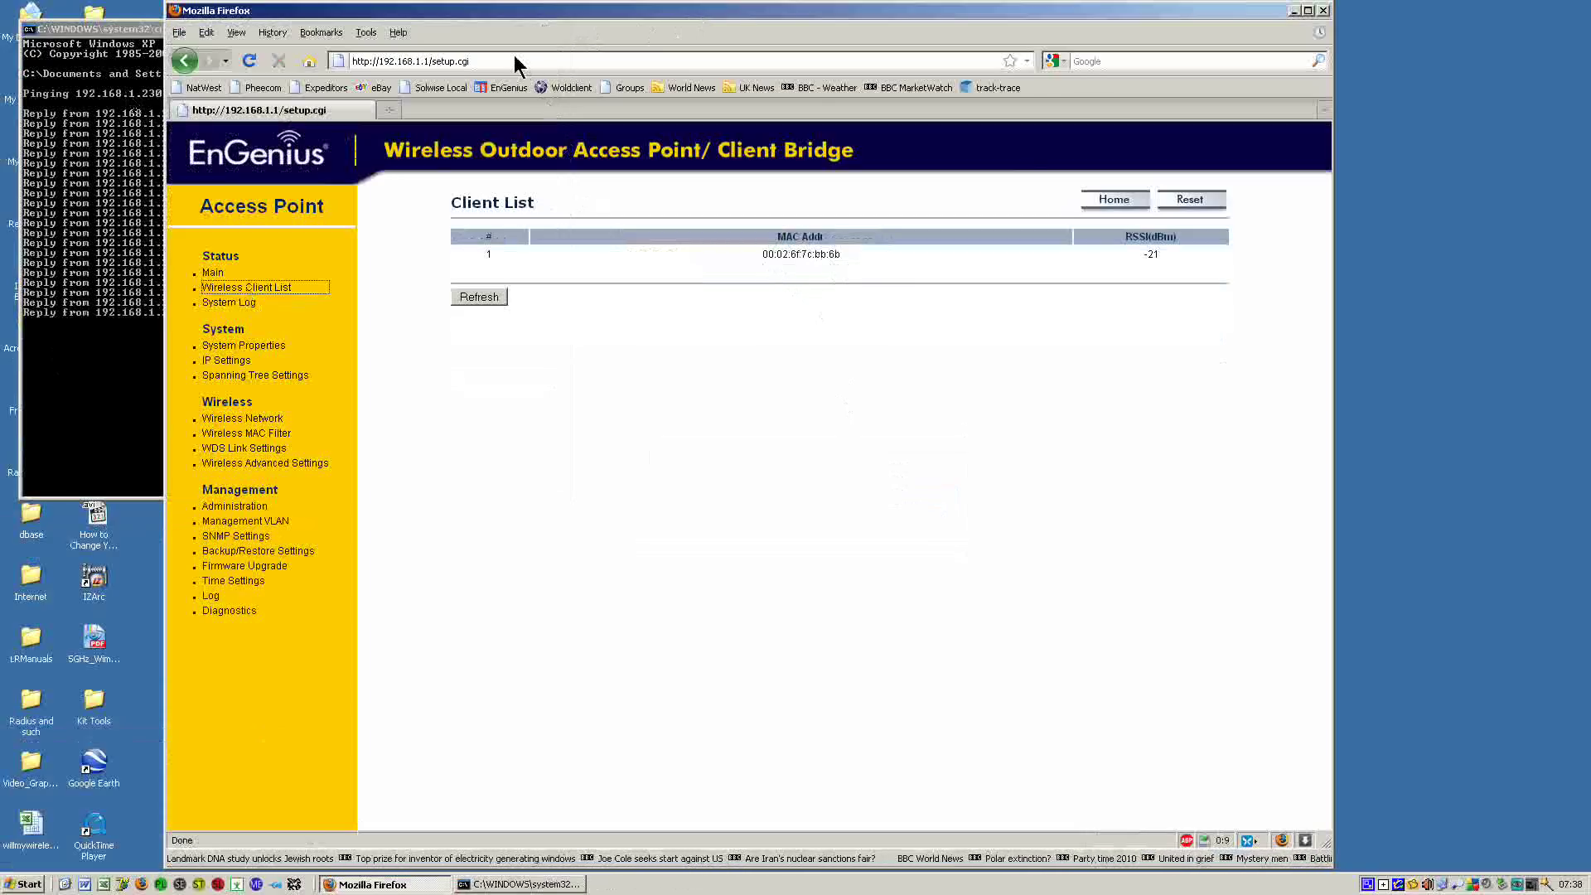
{"action": "left_click", "coordinate": [488, 57]}
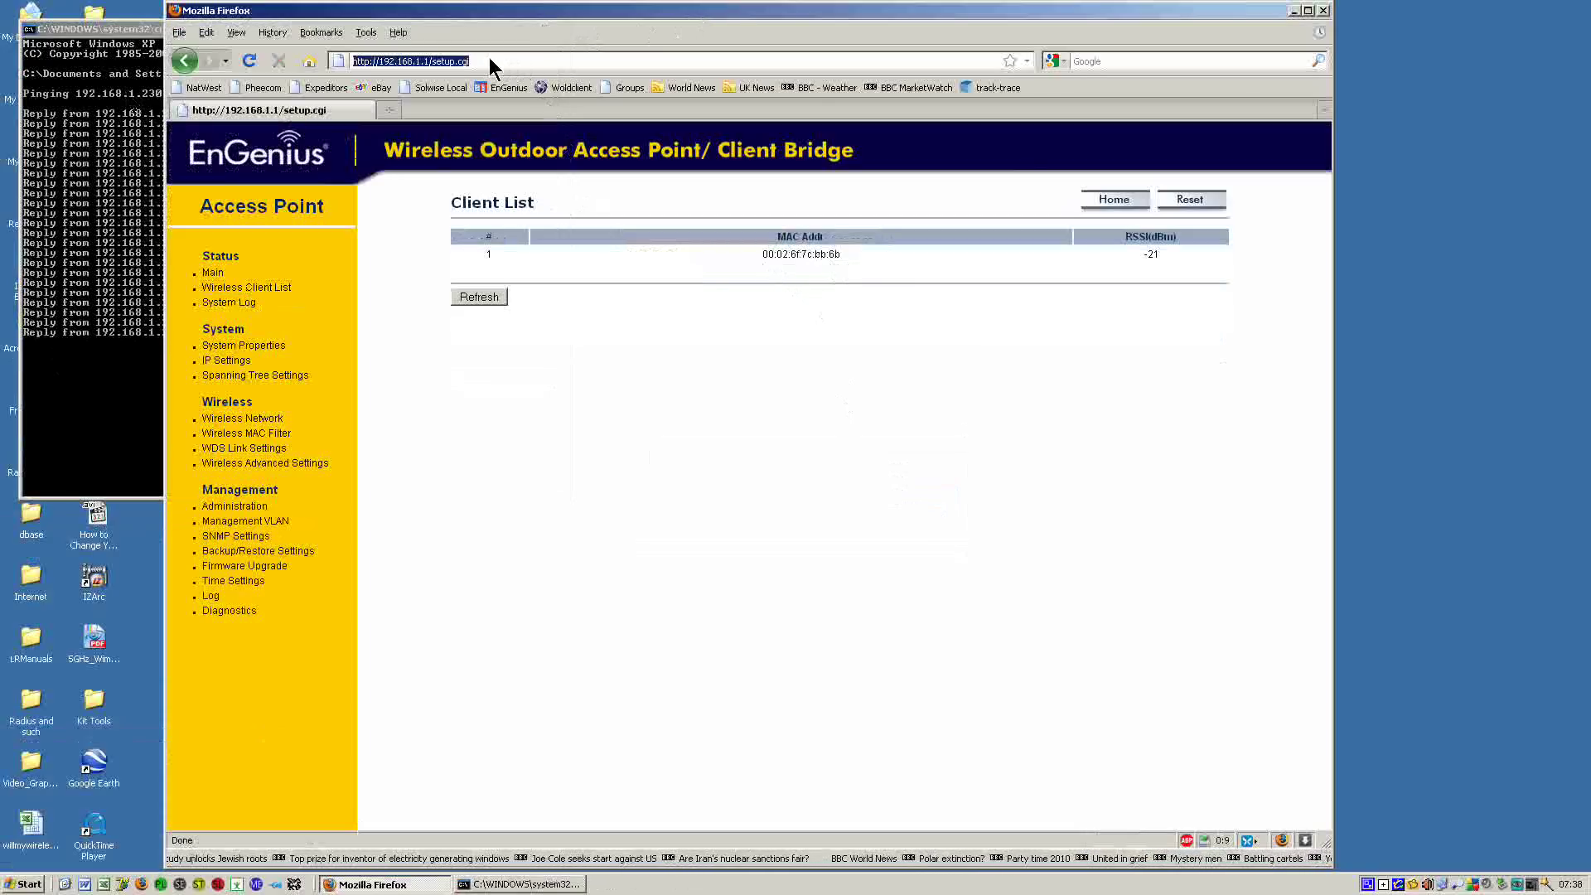
{"action": "left_click", "coordinate": [489, 57]}
{"action": "key", "text": "BackSpace"}
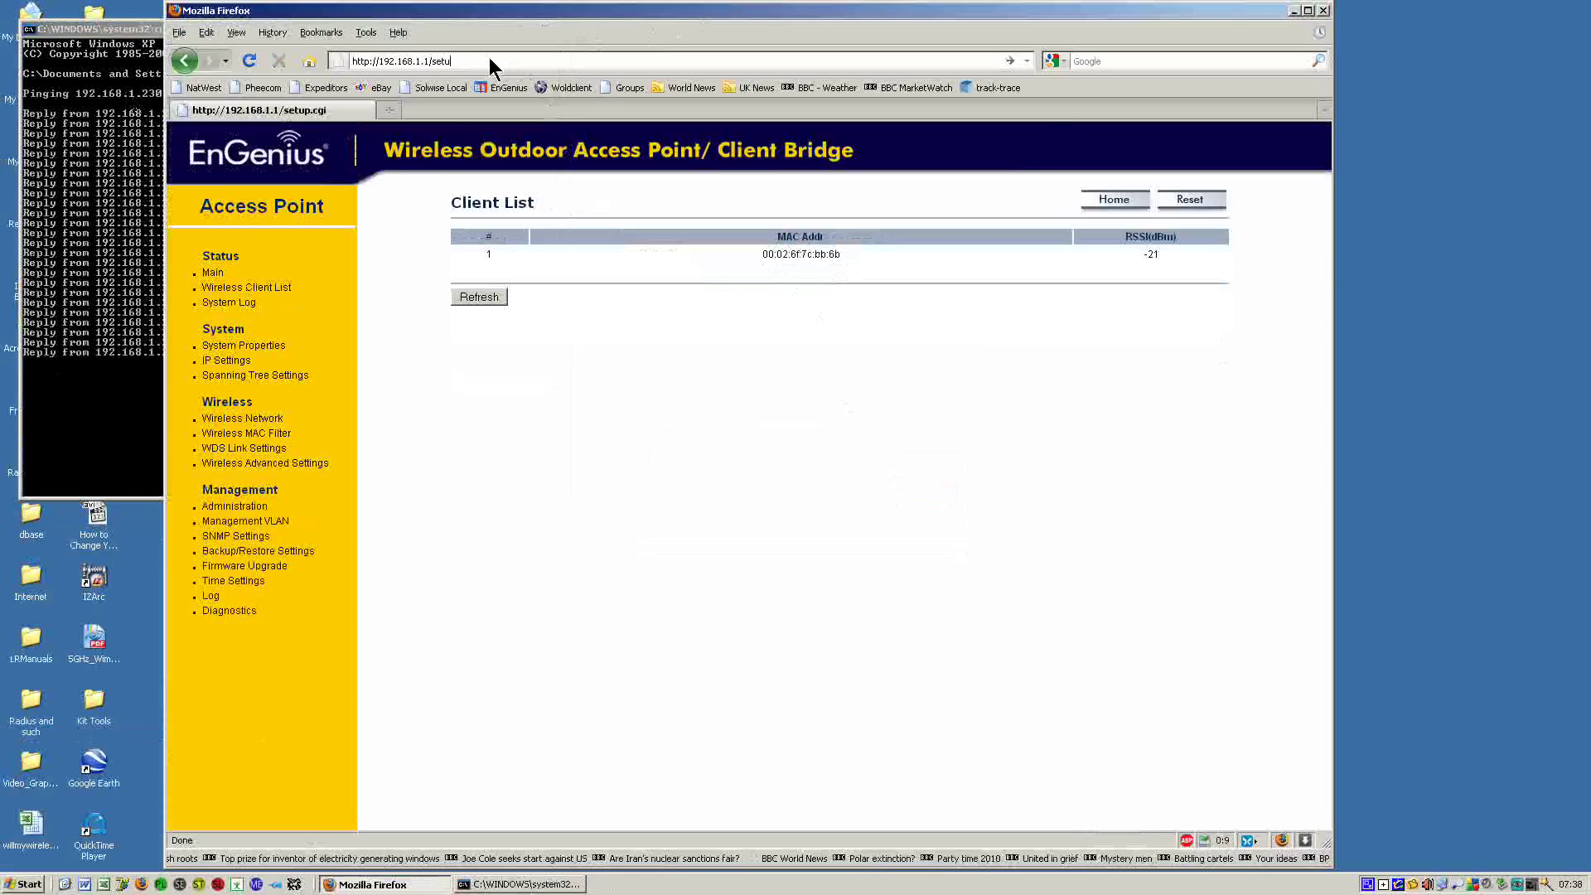
{"action": "key", "text": "BackSpace"}
{"action": "key", "text": "BackSpace"}
{"action": "key", "text": "BackSpace"}
{"action": "key", "text": "BackSpace"}
{"action": "key", "text": "BackSpace"}
{"action": "key", "text": "BackSpace"}
{"action": "key", "text": "BackSpace"}
{"action": "key", "text": "BackSpace"}
{"action": "key", "text": "BackSpace"}
{"action": "key", "text": "BackSpace"}
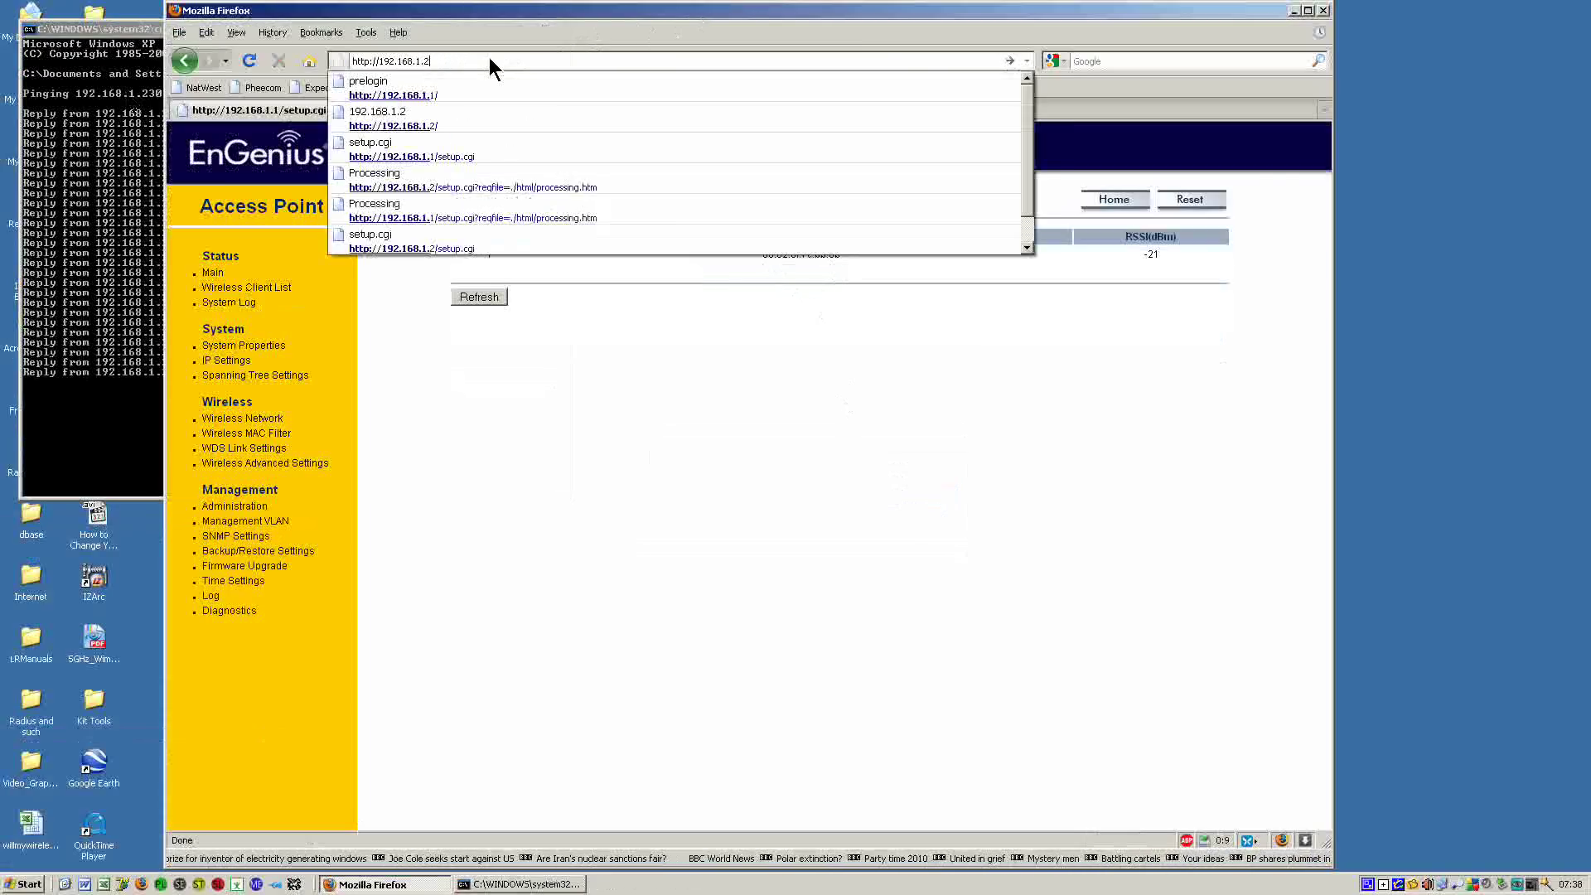
Load the client bridge at 192.168.1.2 and show its Connection Status, associated with EnGenius1.
{"action": "type", "text": "2"}
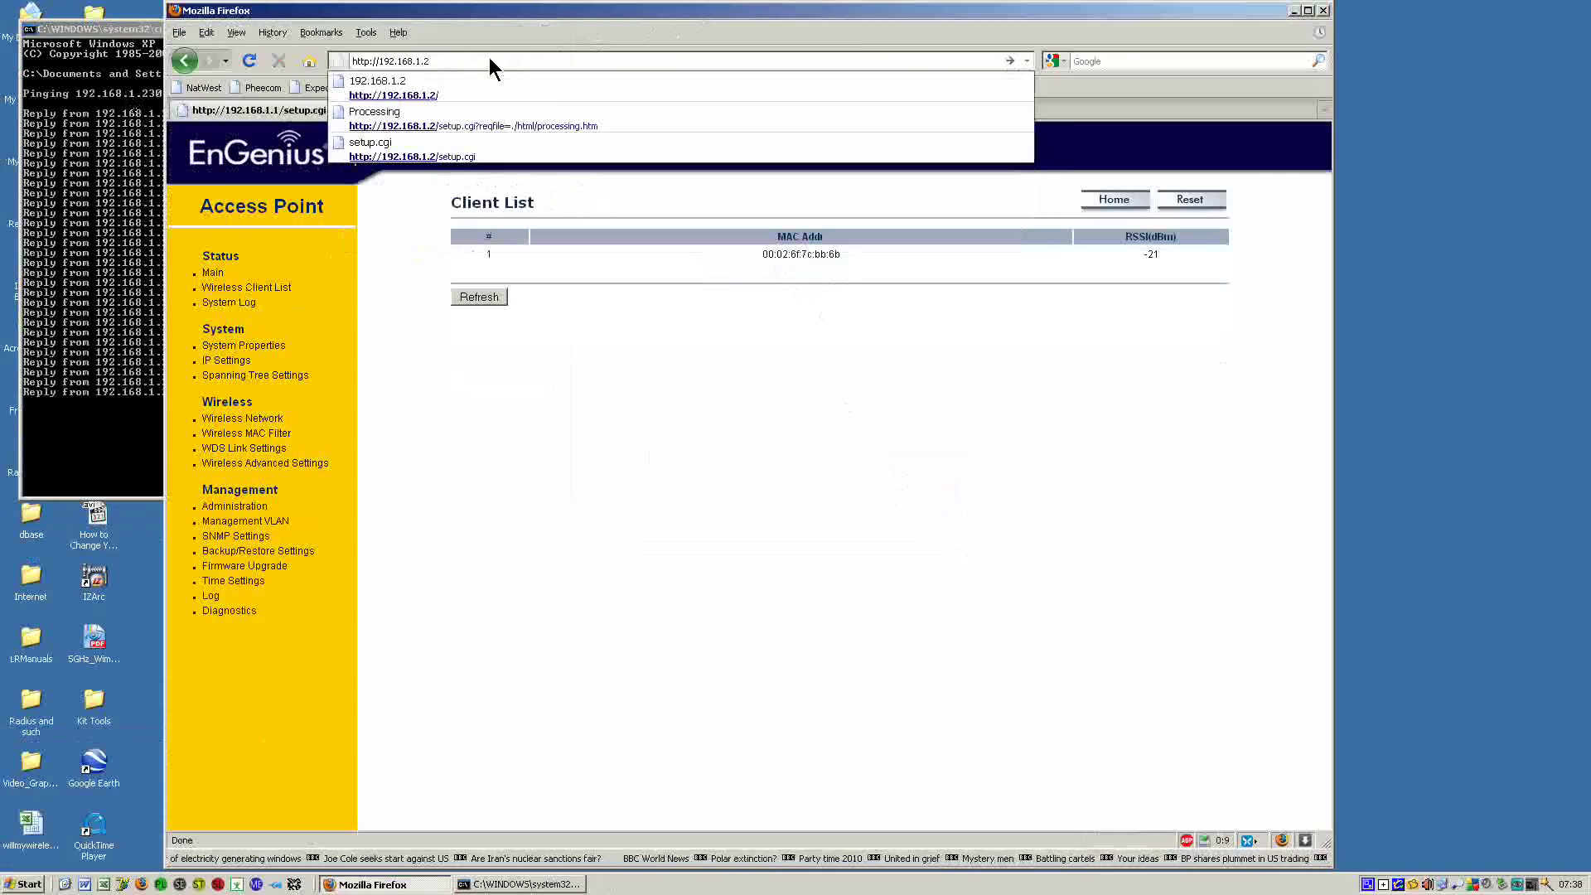
{"action": "key", "text": "Return"}
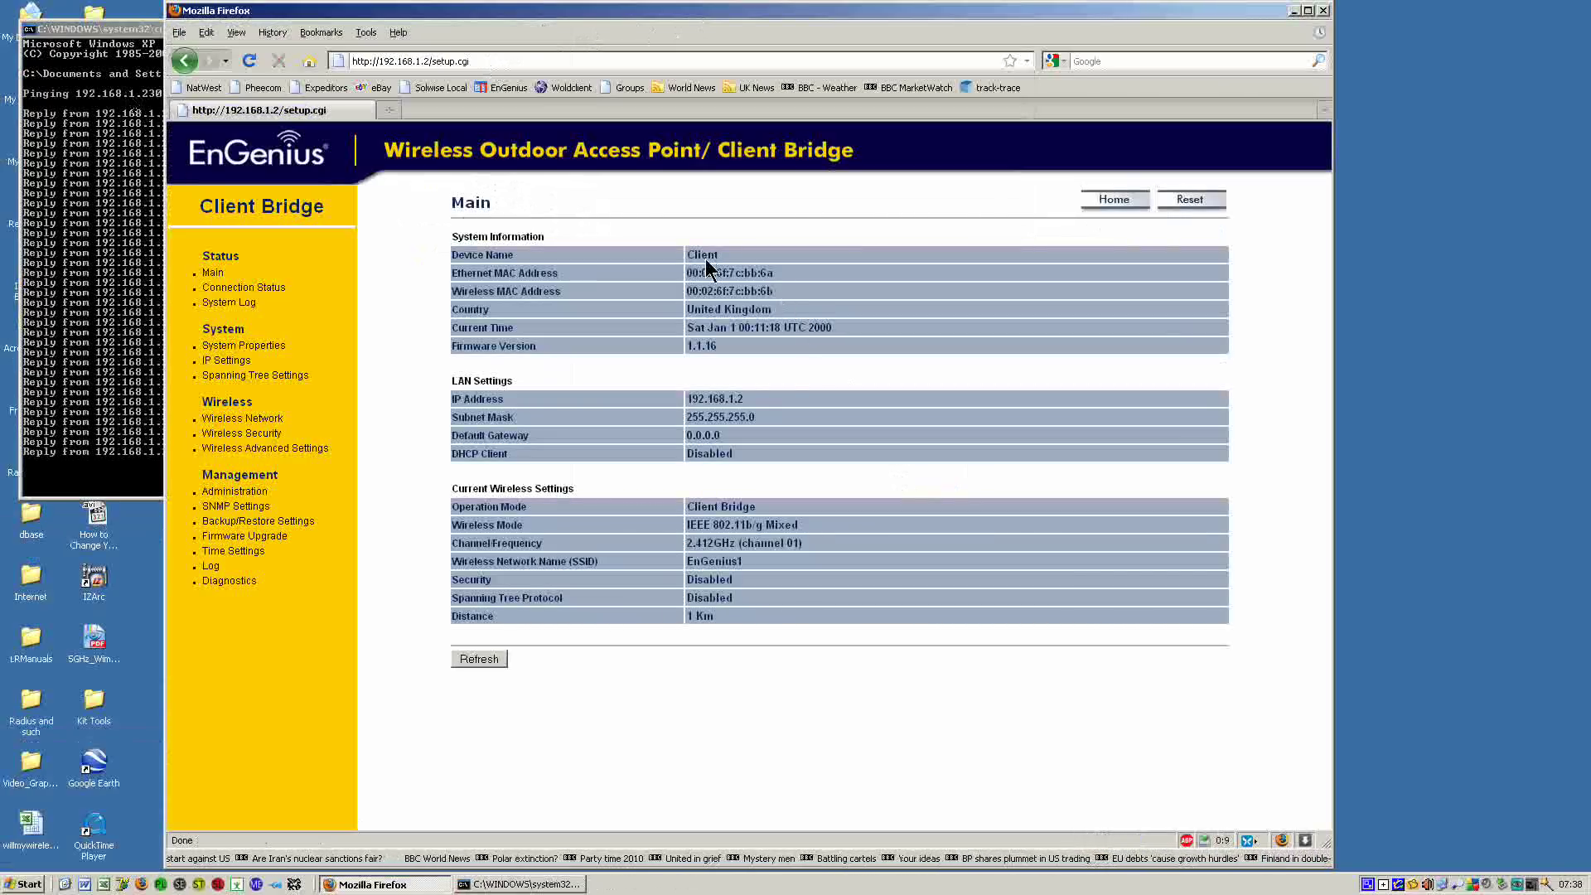
{"action": "left_click", "coordinate": [266, 290]}
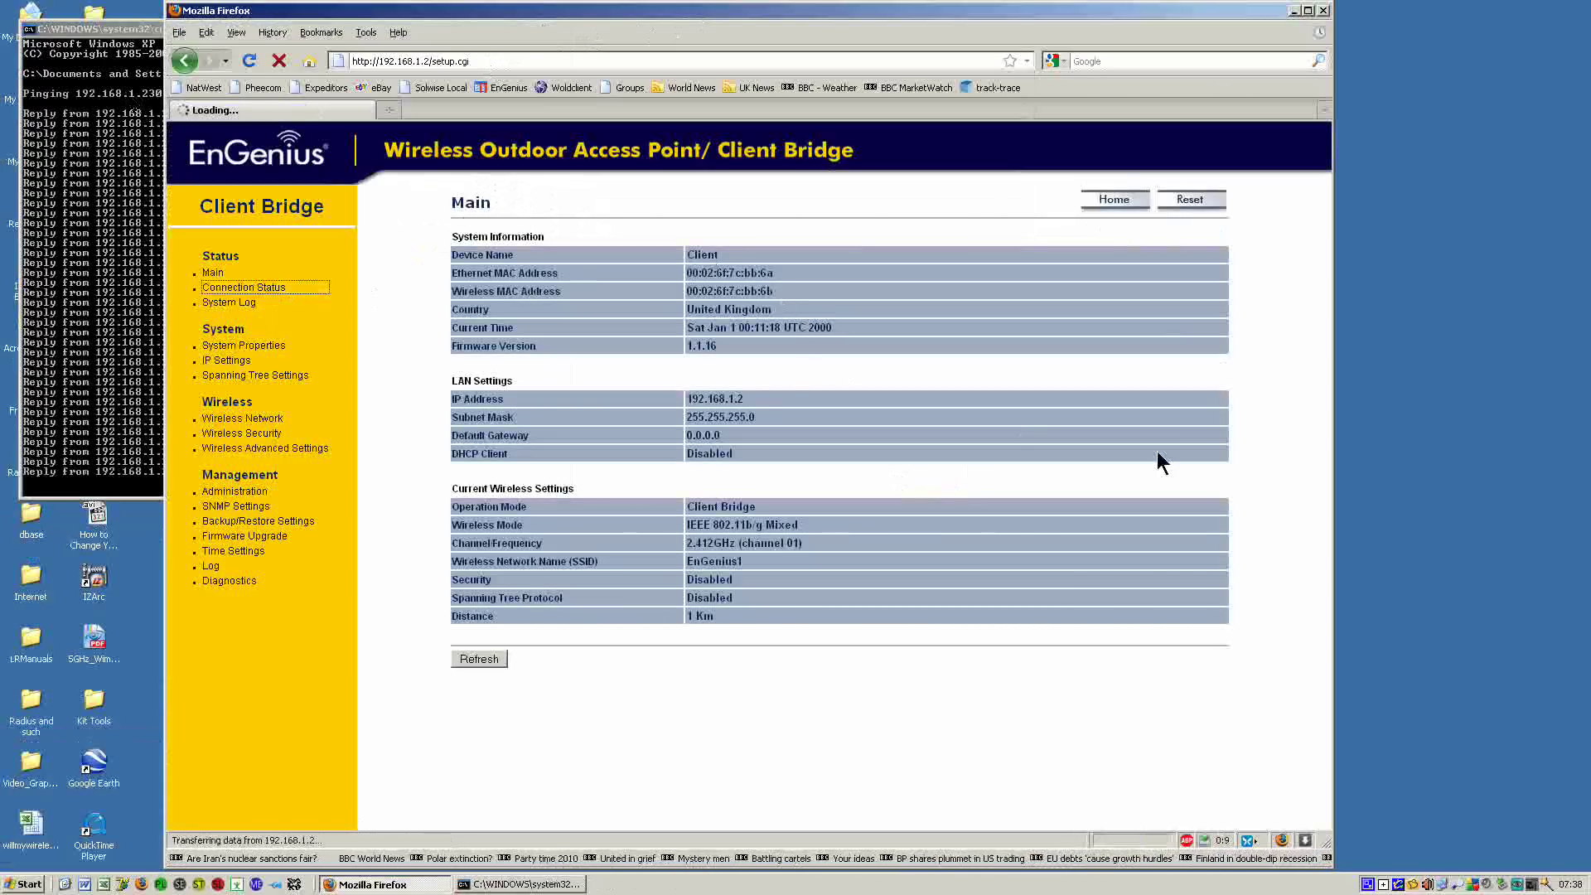